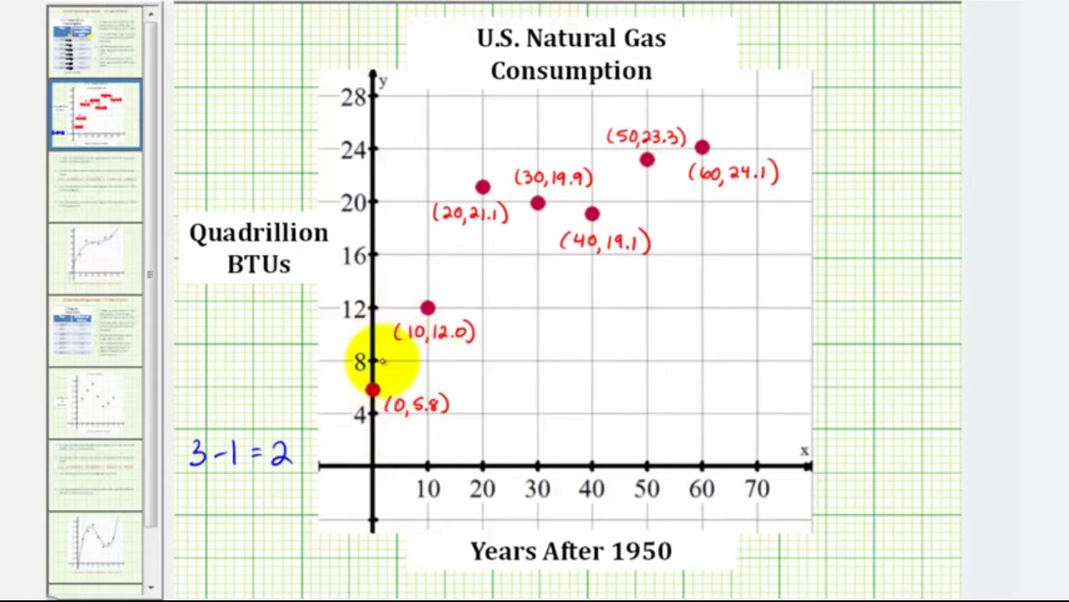
Sketch a cubic-shaped curve in pen through the natural gas data points on the slide.
mouse_move(354, 424)
mouse_down()
mouse_move(480, 190)
mouse_move(531, 190)
mouse_move(591, 219)
mouse_move(671, 182)
mouse_move(752, 95)
mouse_up()
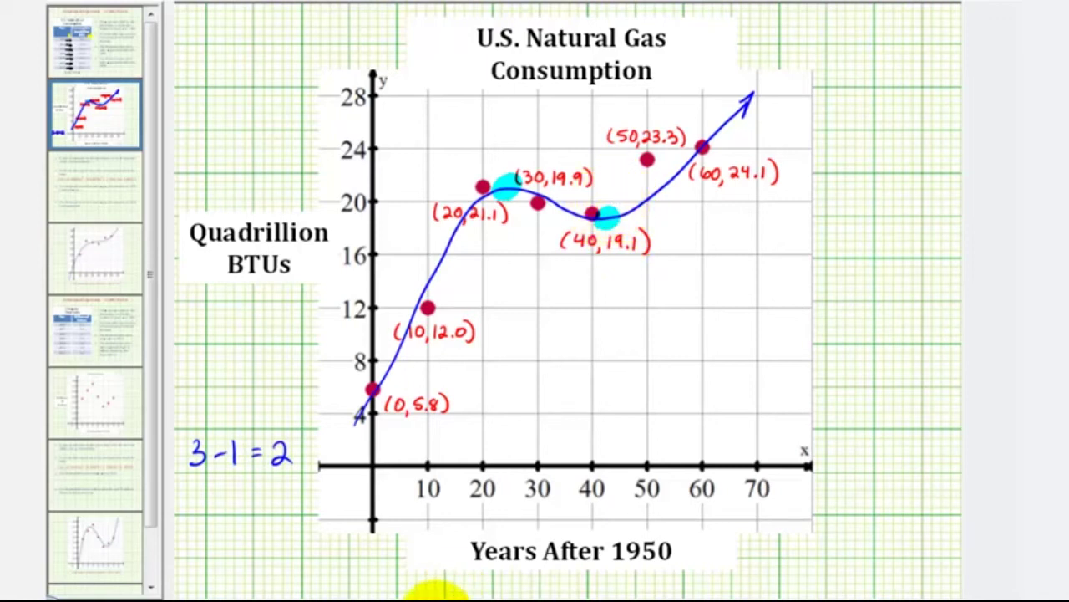
click(434, 590)
In the STAT list editor, clear all old values from lists L2 and L1.
click(869, 290)
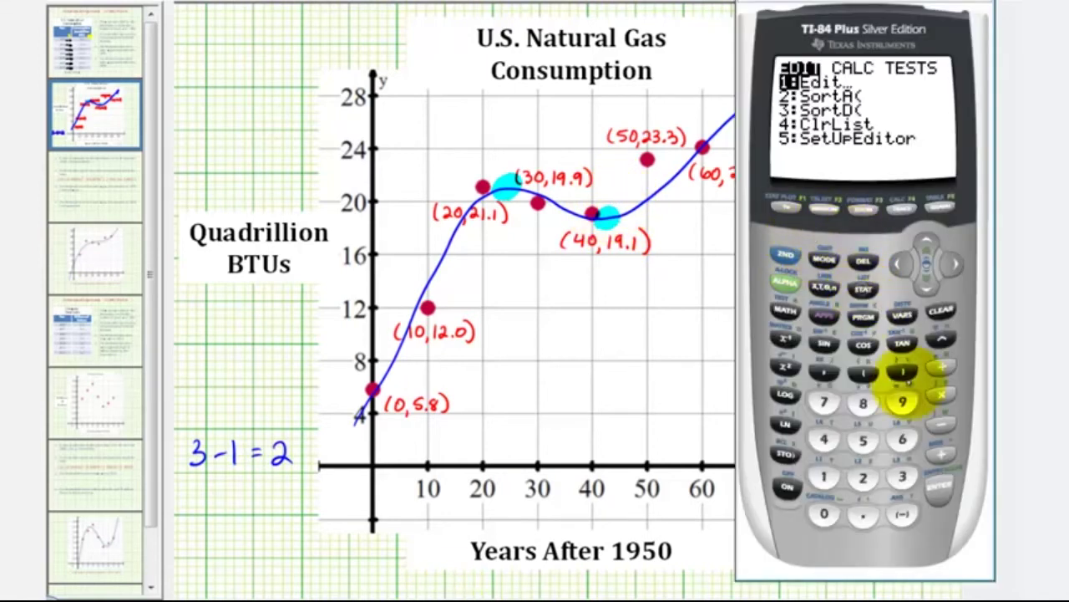
click(940, 483)
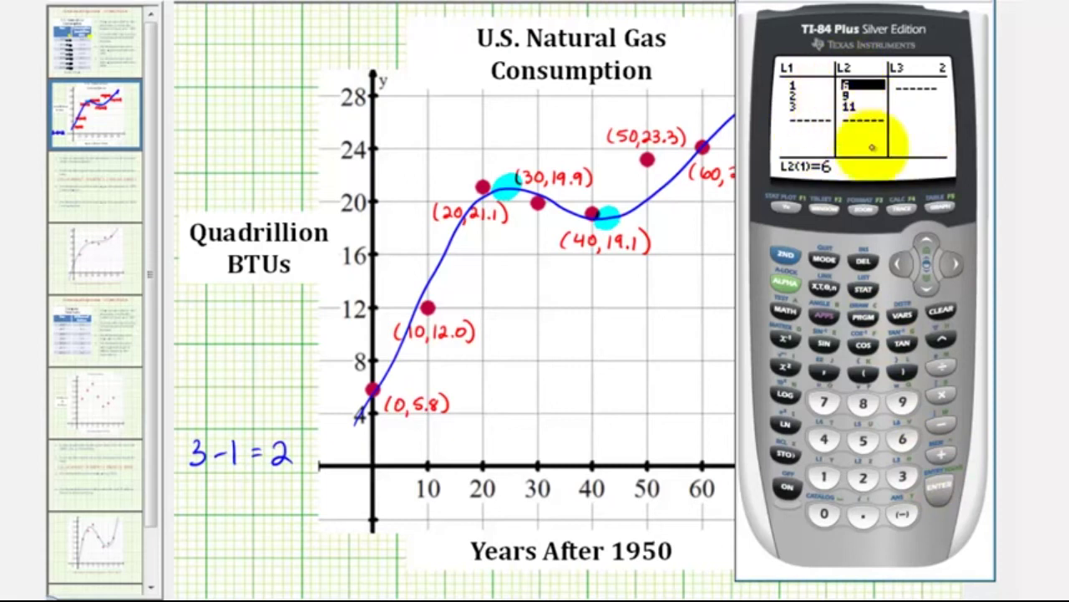
click(926, 244)
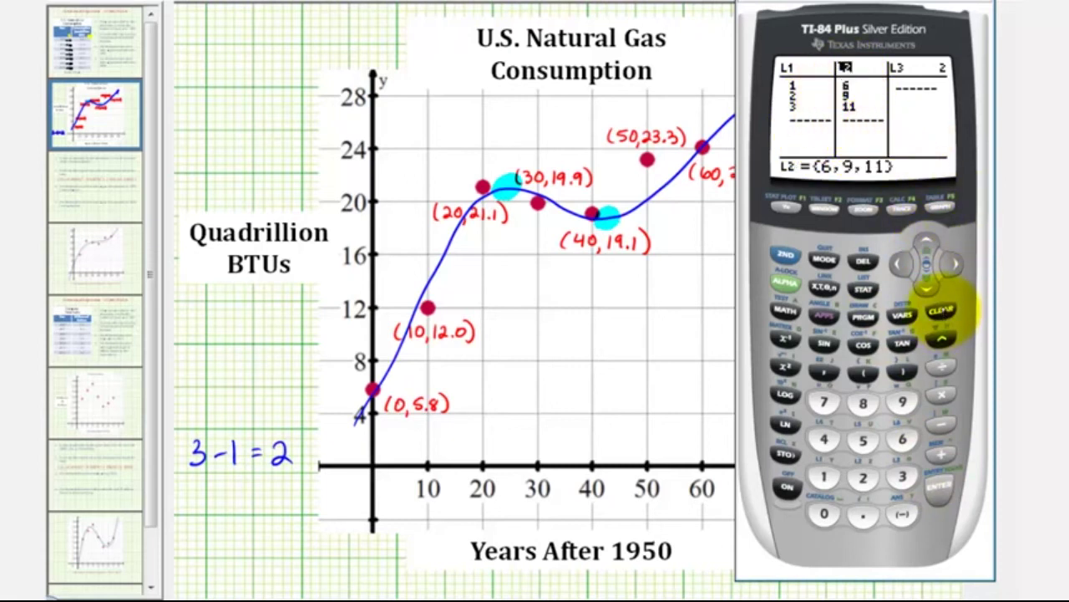
click(940, 310)
click(940, 483)
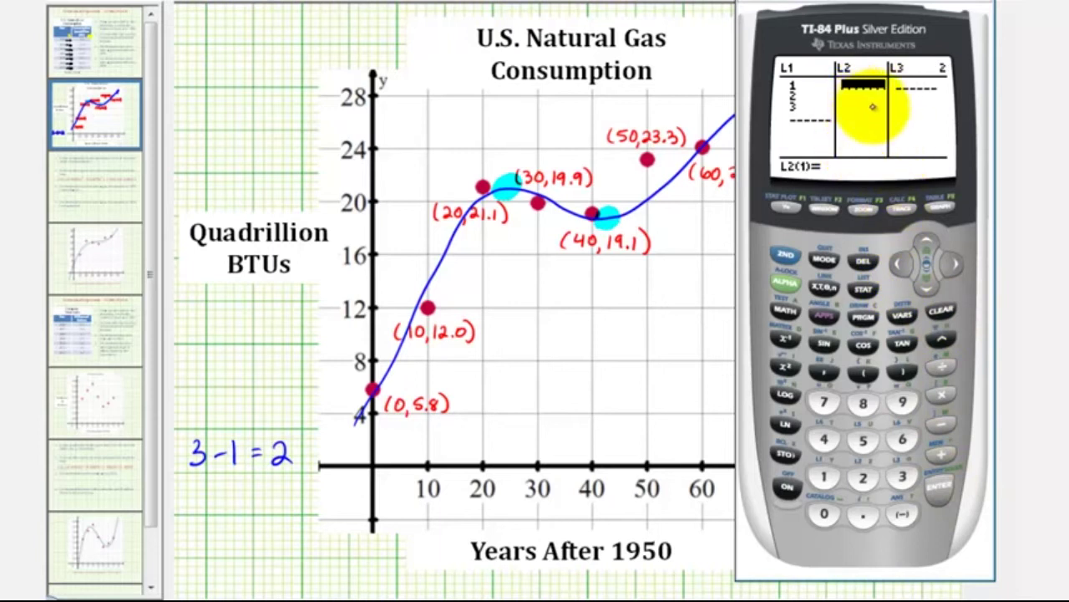
click(902, 264)
click(926, 244)
click(940, 310)
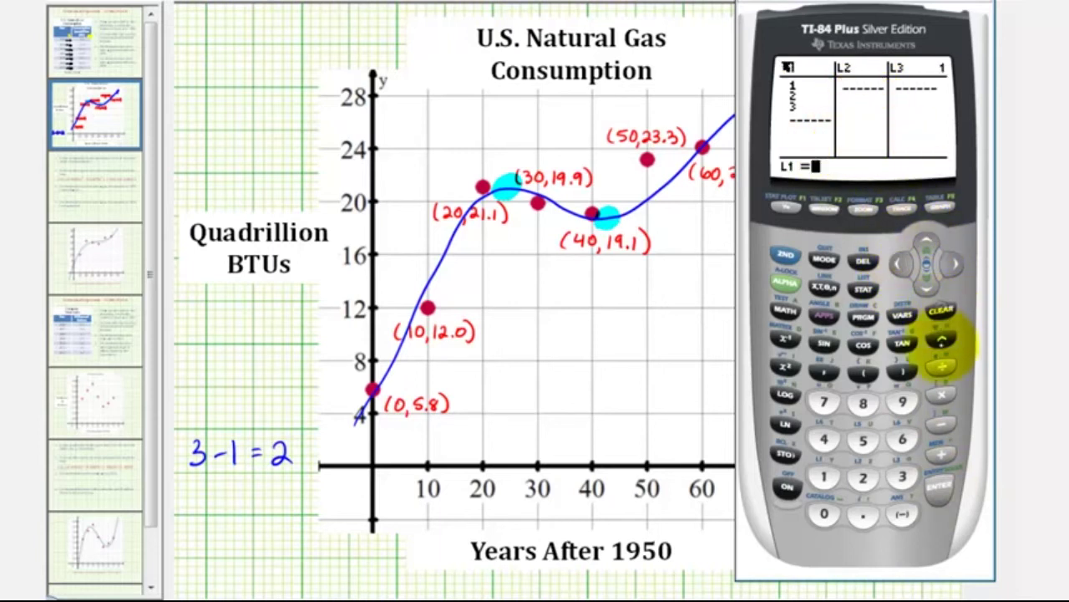
click(940, 483)
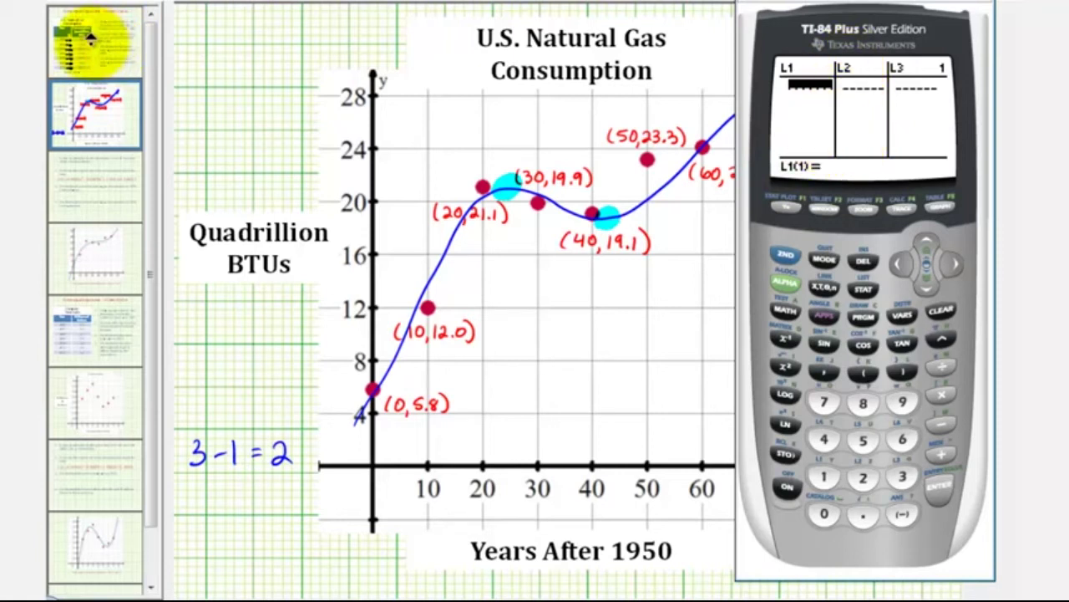
click(109, 38)
click(461, 591)
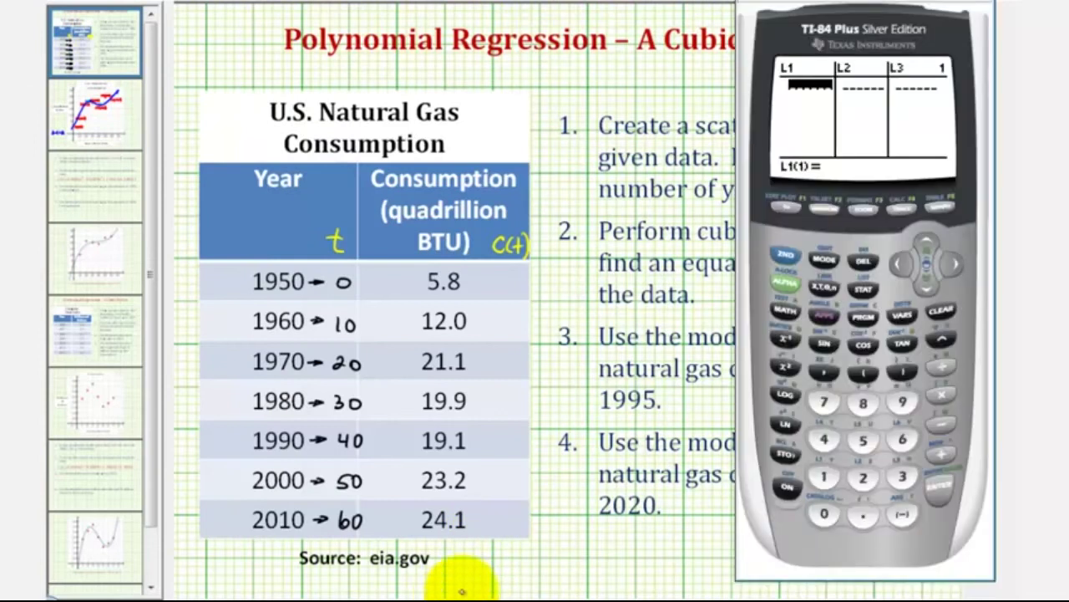
Enter the years 0, 10, 20, 30, 40, 50, 60 into L1.
click(824, 513)
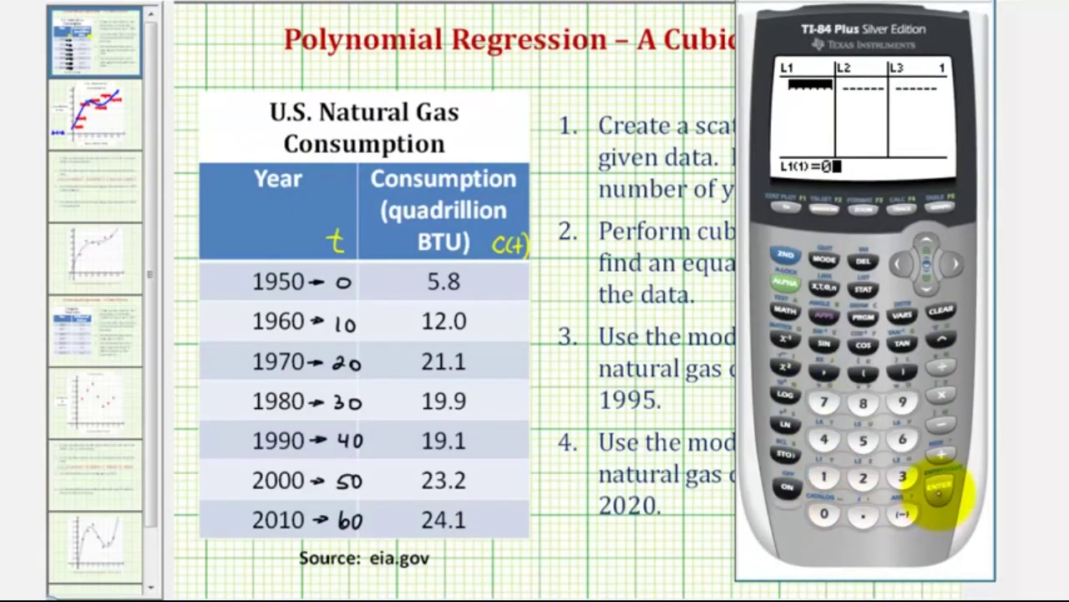
click(939, 486)
click(824, 476)
click(823, 513)
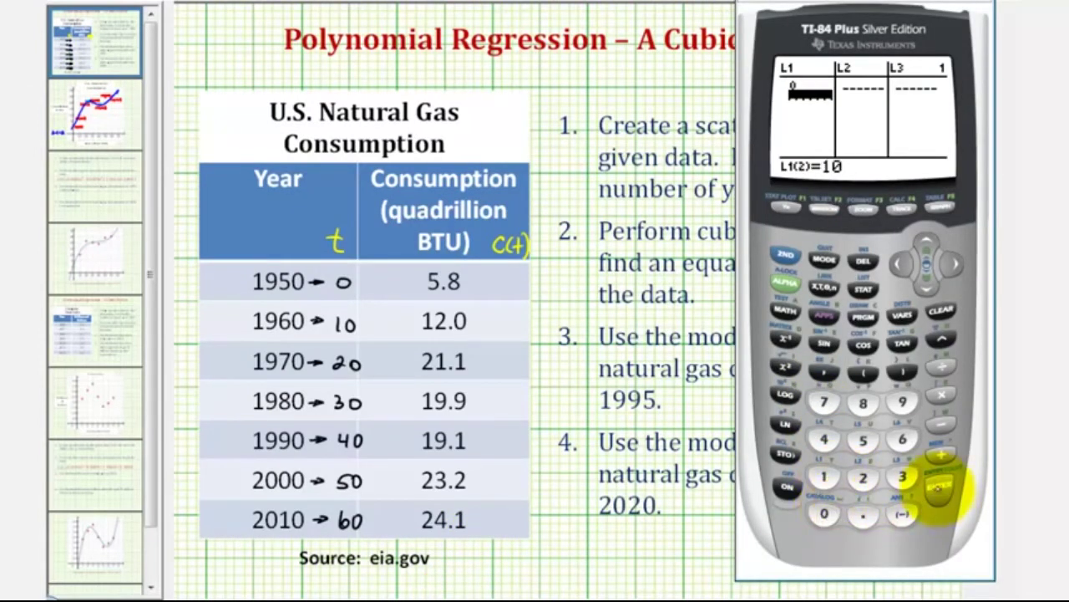
click(939, 486)
click(863, 477)
click(823, 513)
click(939, 485)
click(902, 476)
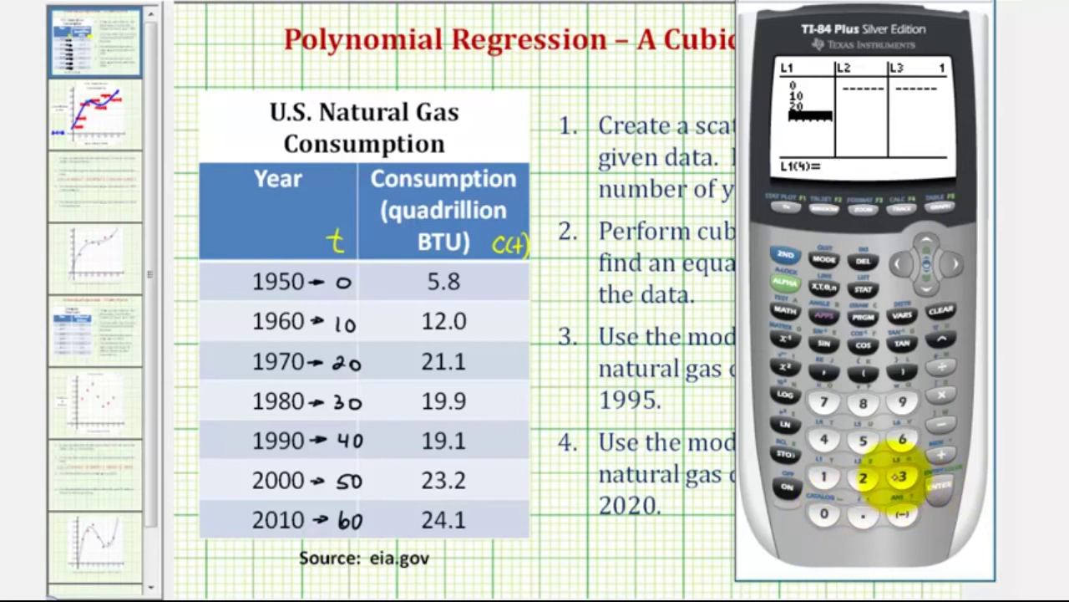
click(823, 513)
click(940, 486)
click(824, 439)
click(824, 513)
click(940, 485)
click(863, 439)
click(824, 513)
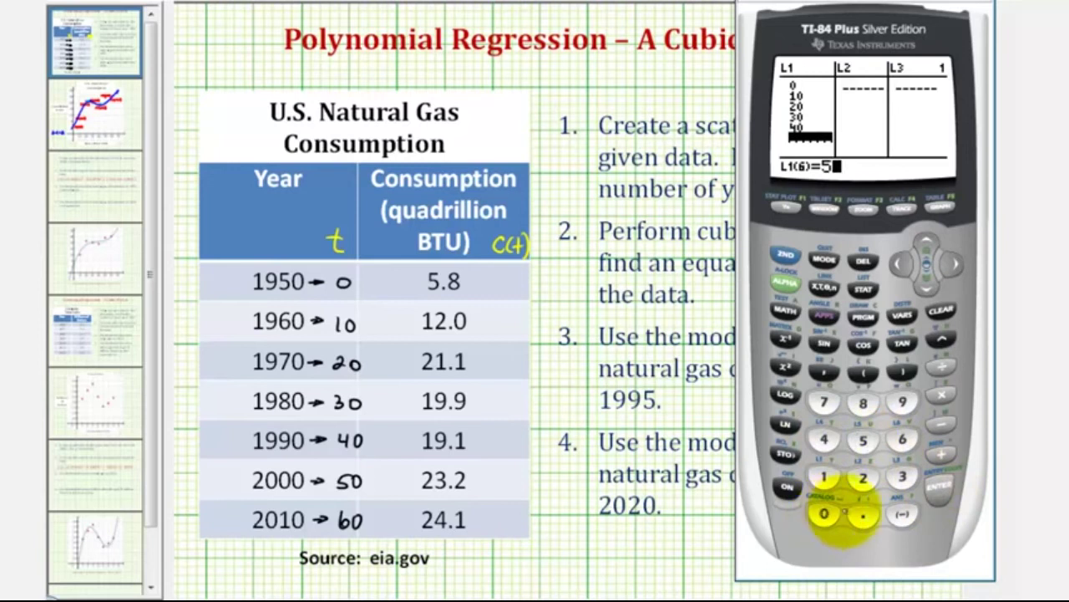
click(939, 486)
click(902, 436)
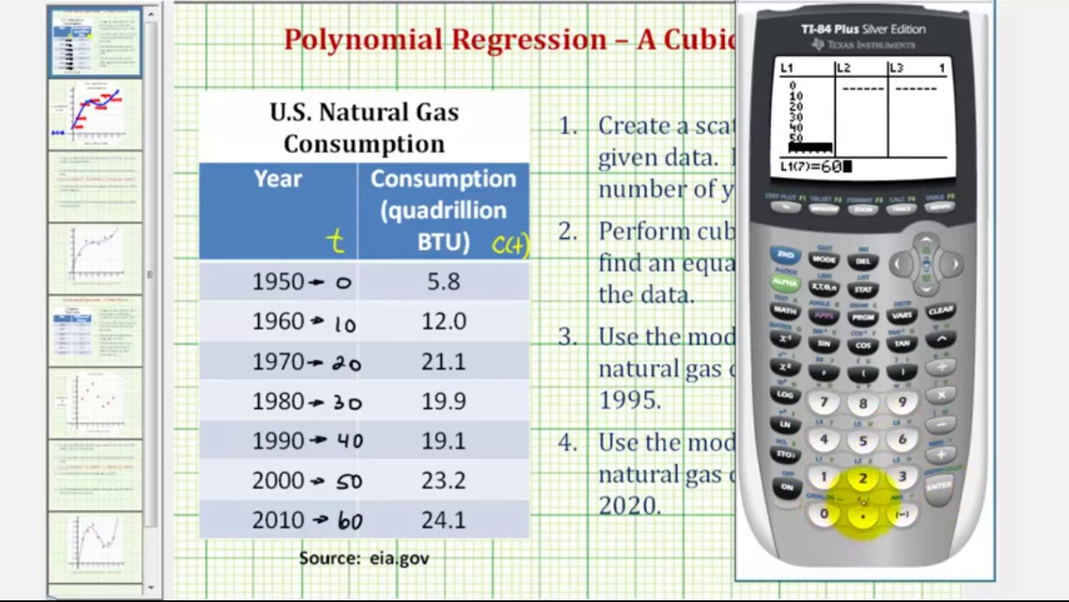
click(939, 486)
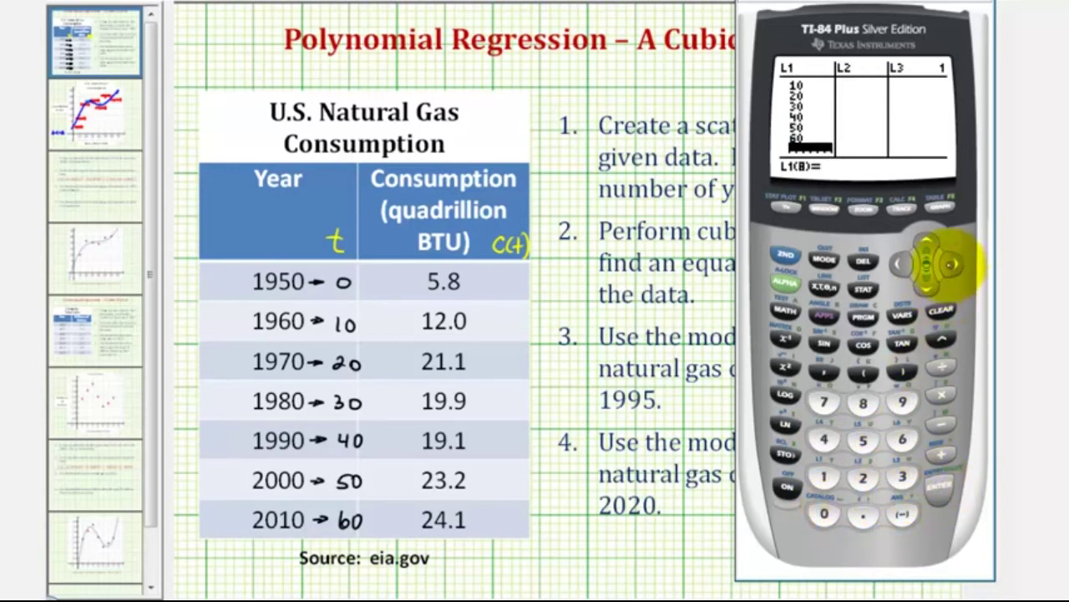
Enter the first L2 consumption values: 5.8, 12, 21.1, 19.9.
click(951, 264)
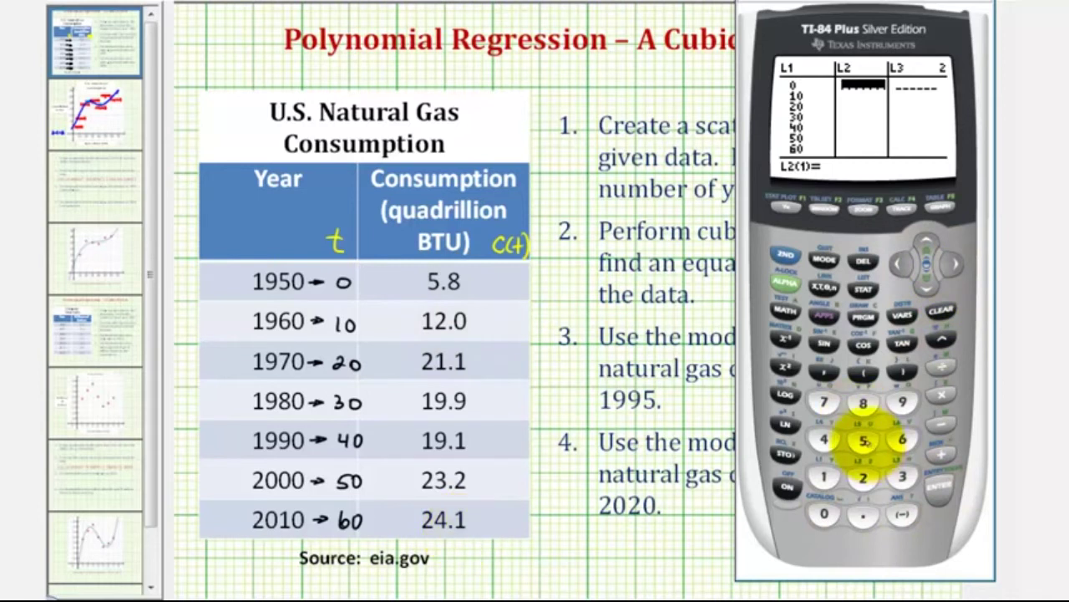
click(863, 516)
click(863, 403)
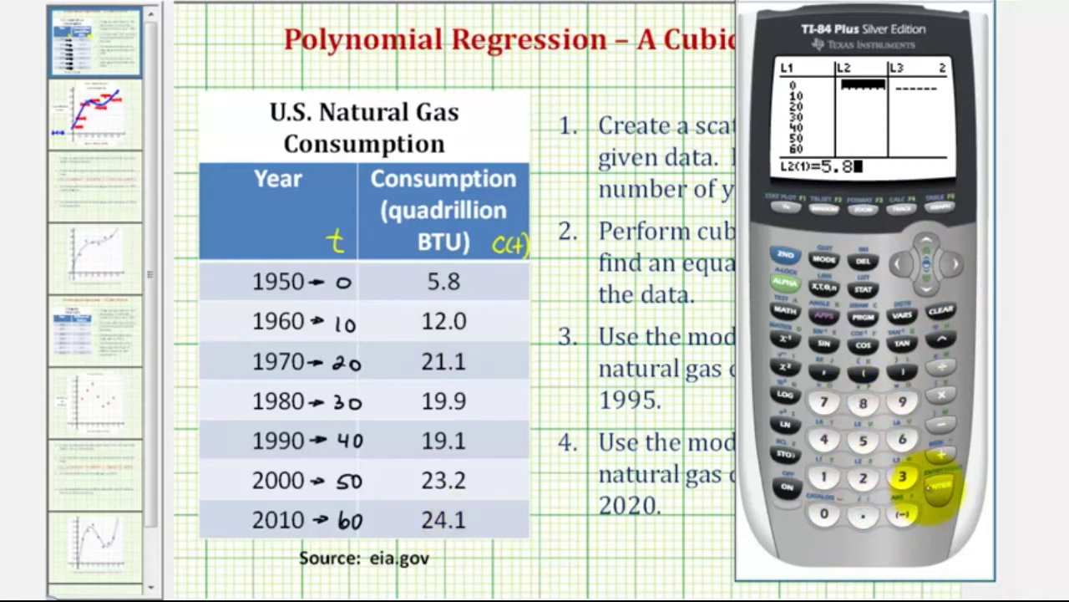
click(939, 486)
click(863, 477)
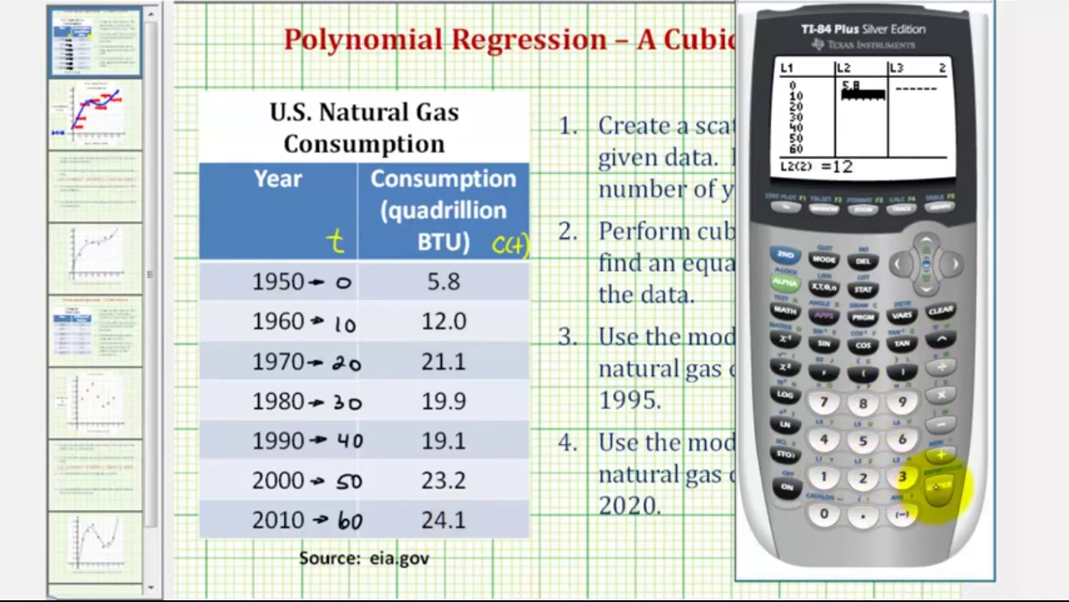
click(939, 485)
click(824, 477)
click(864, 516)
click(823, 476)
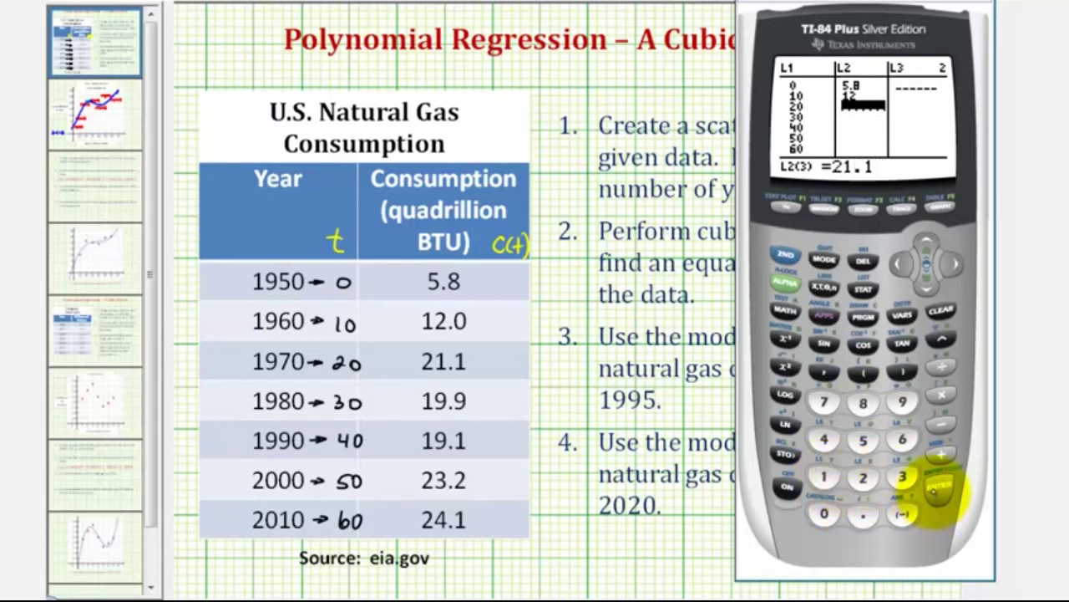
click(939, 486)
click(824, 476)
click(902, 403)
click(864, 516)
click(903, 403)
click(939, 486)
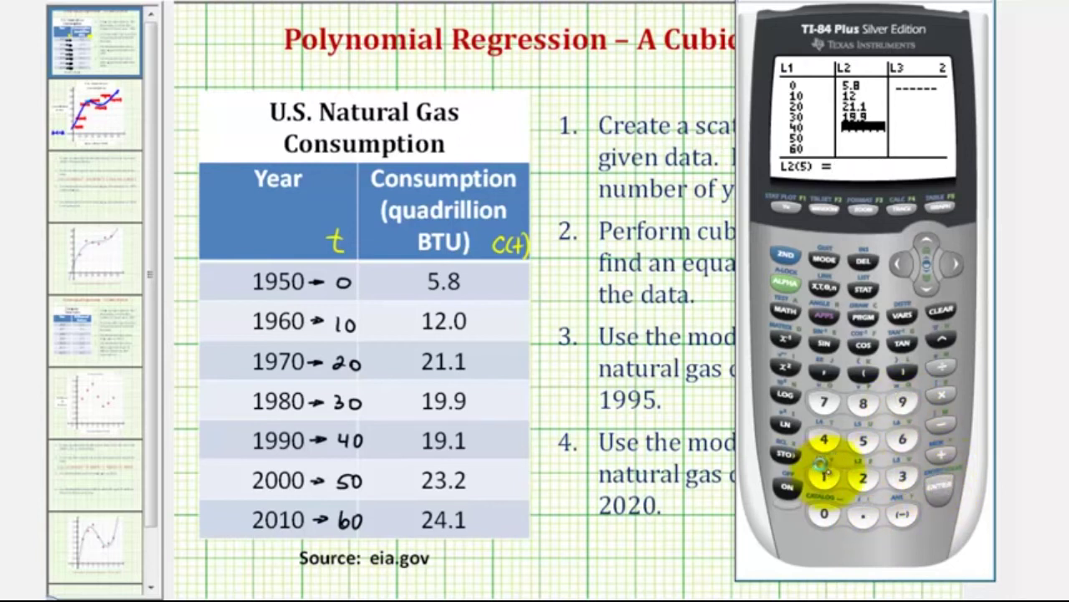
Finish L2 with the values 19.1, 23.2 and 24.1.
click(902, 403)
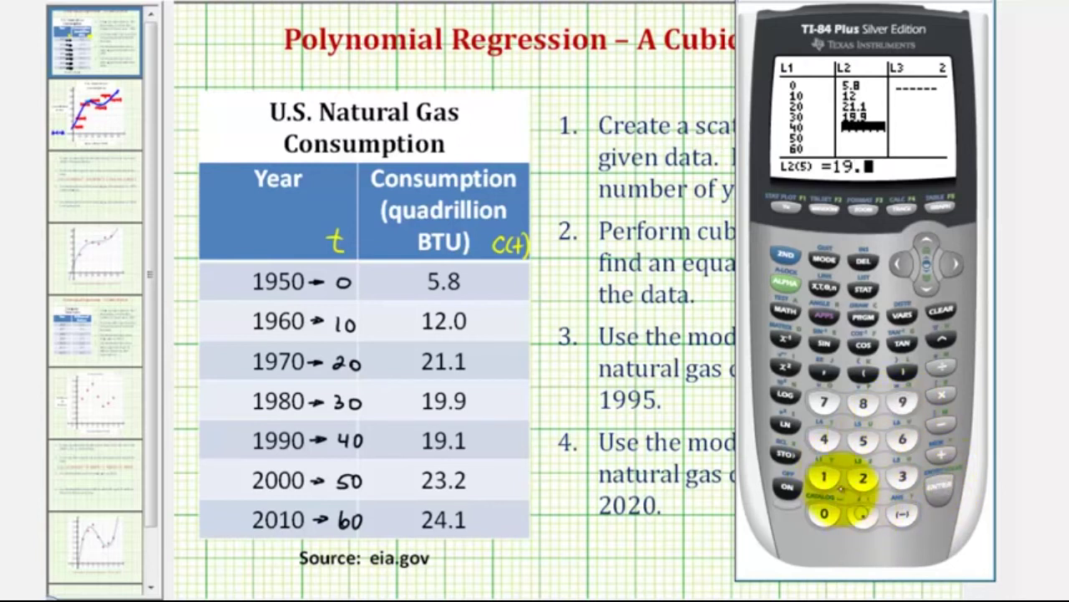
click(939, 485)
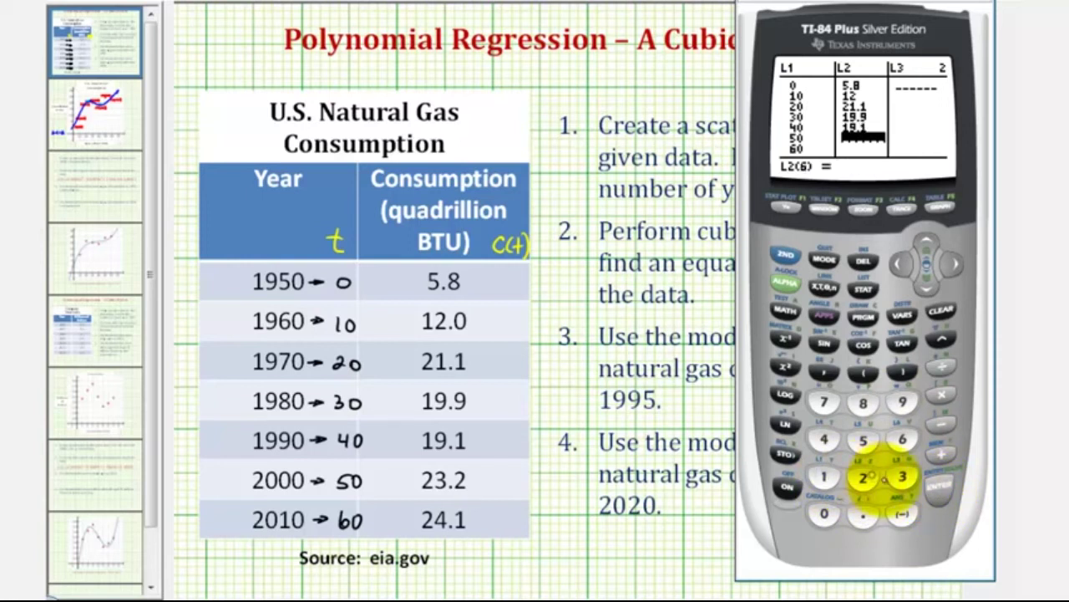
click(863, 478)
click(903, 476)
click(863, 515)
click(863, 478)
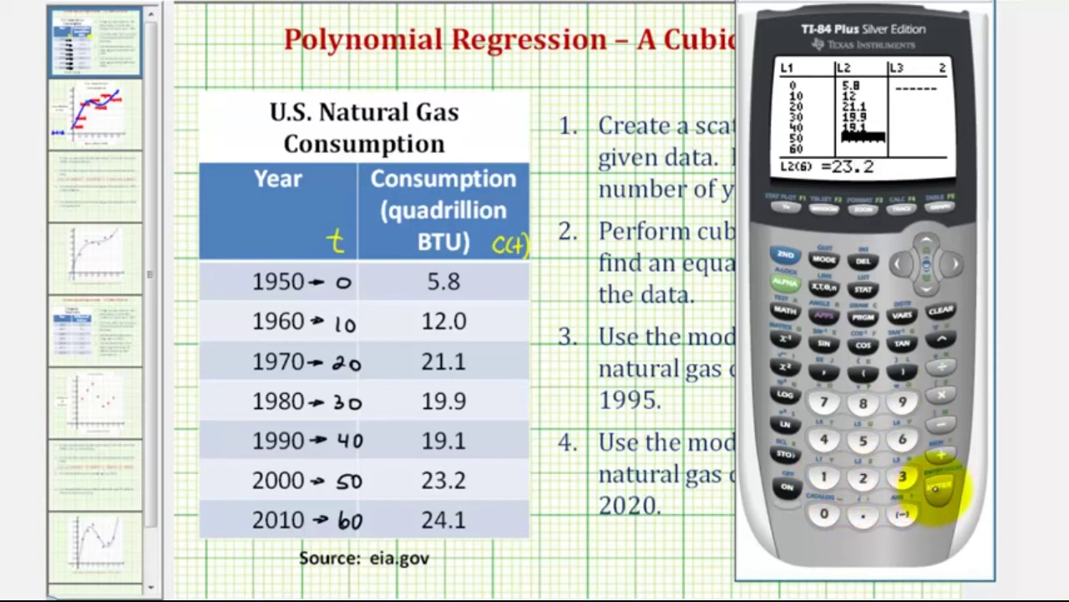
click(939, 485)
click(863, 478)
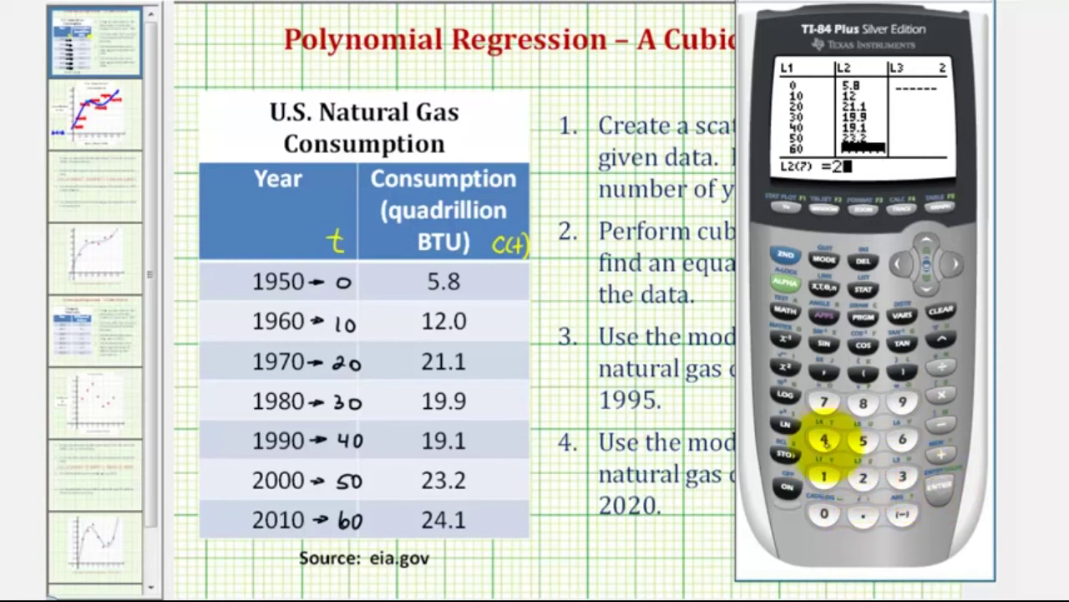
click(823, 439)
click(863, 516)
click(824, 478)
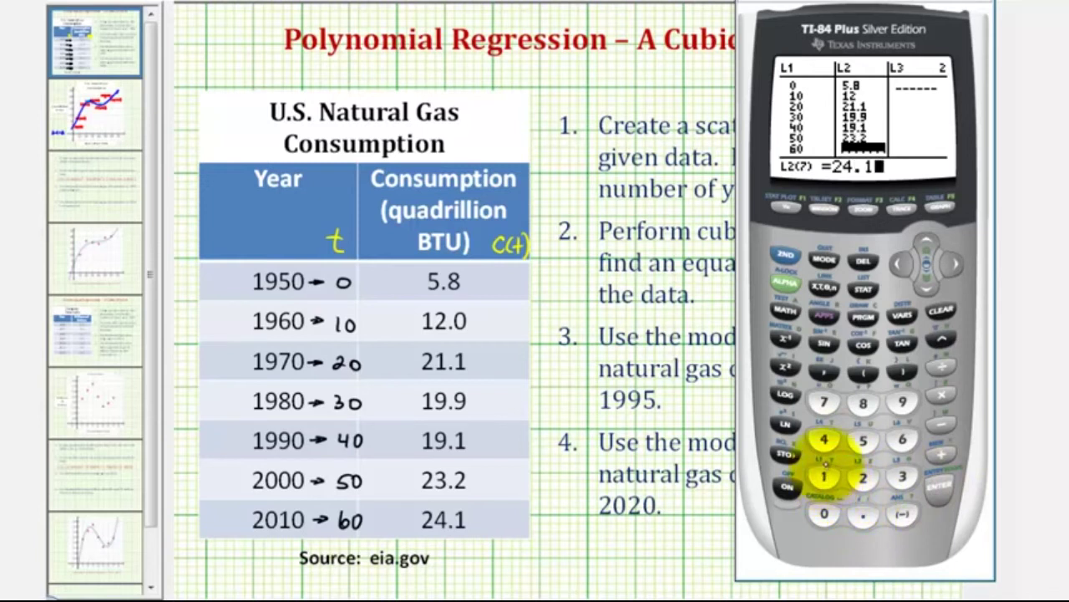
click(939, 486)
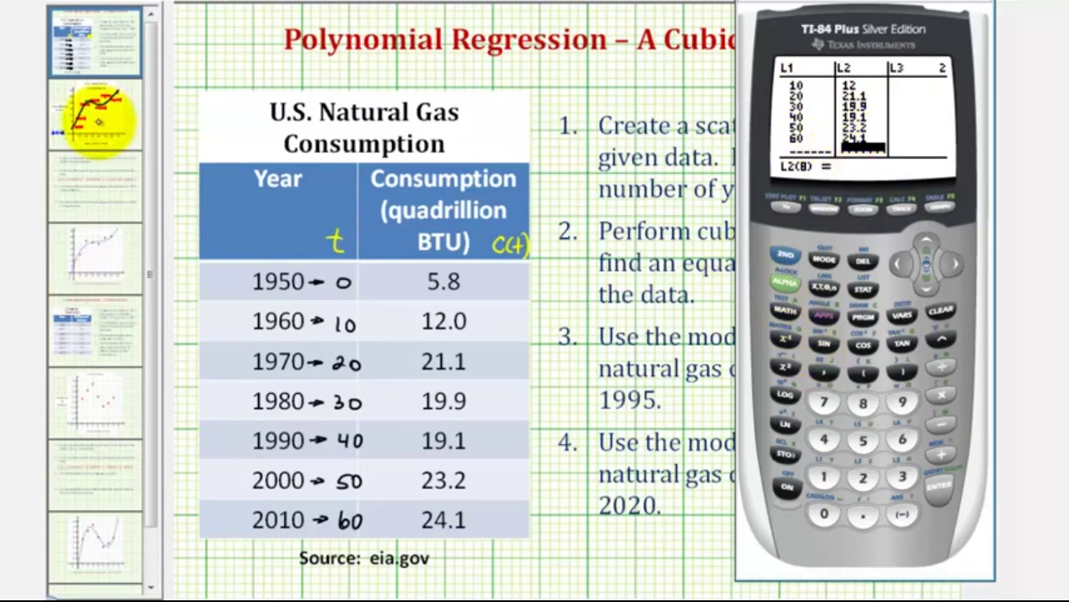
click(73, 136)
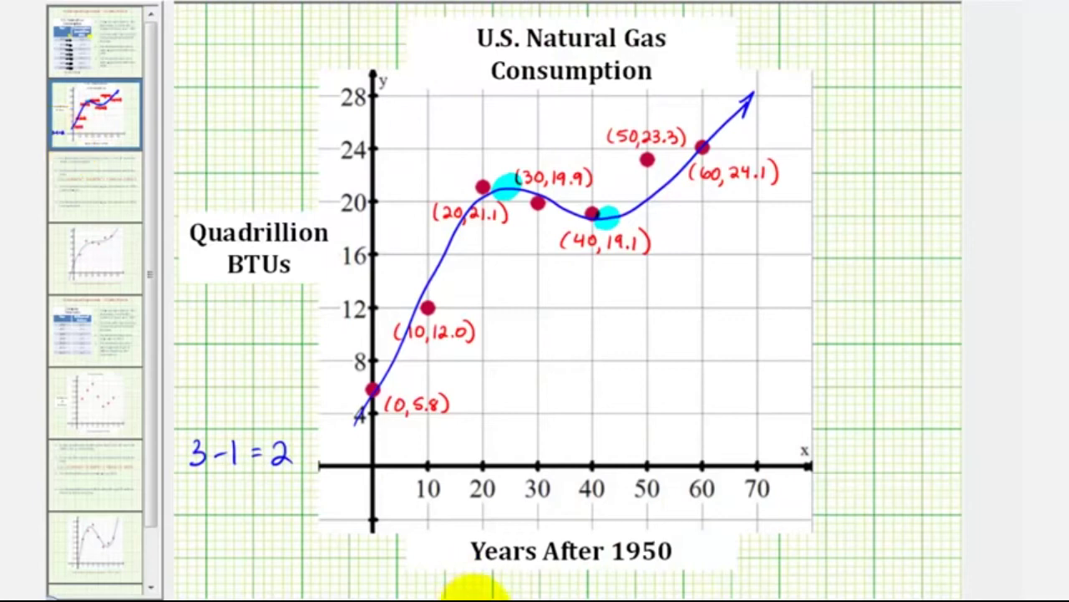
In the WINDOW settings, set Xmin to -10 and Xmax to 70.
click(478, 593)
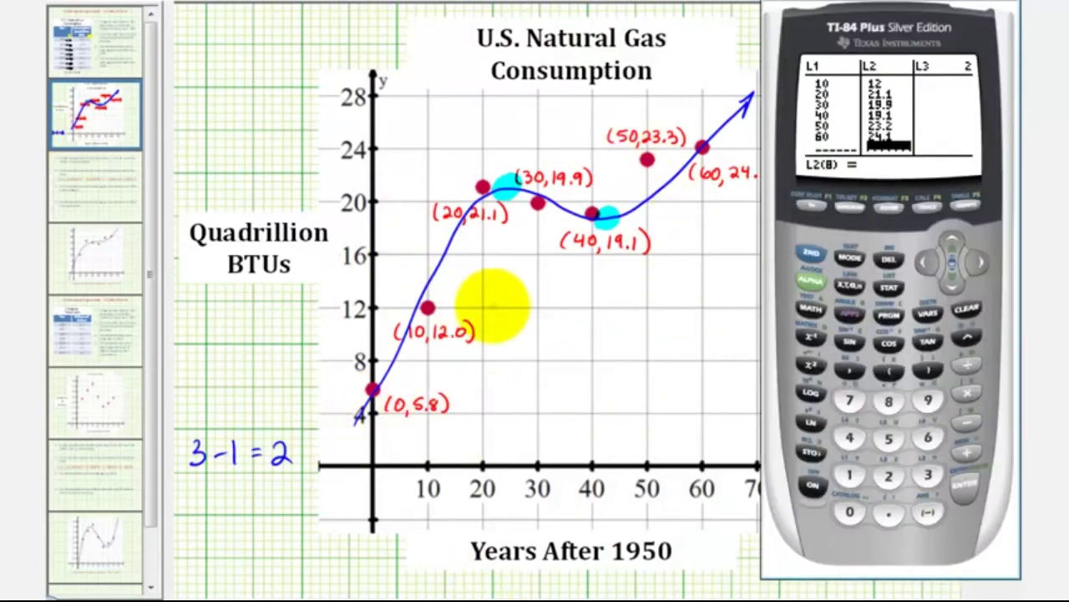
click(850, 207)
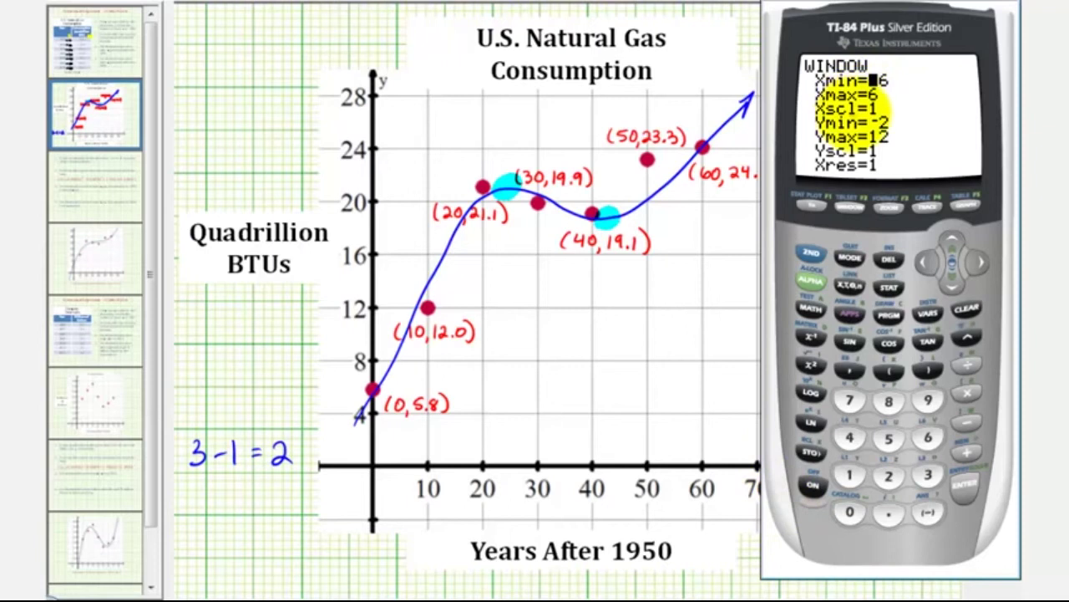
click(927, 512)
click(850, 475)
click(849, 511)
click(965, 484)
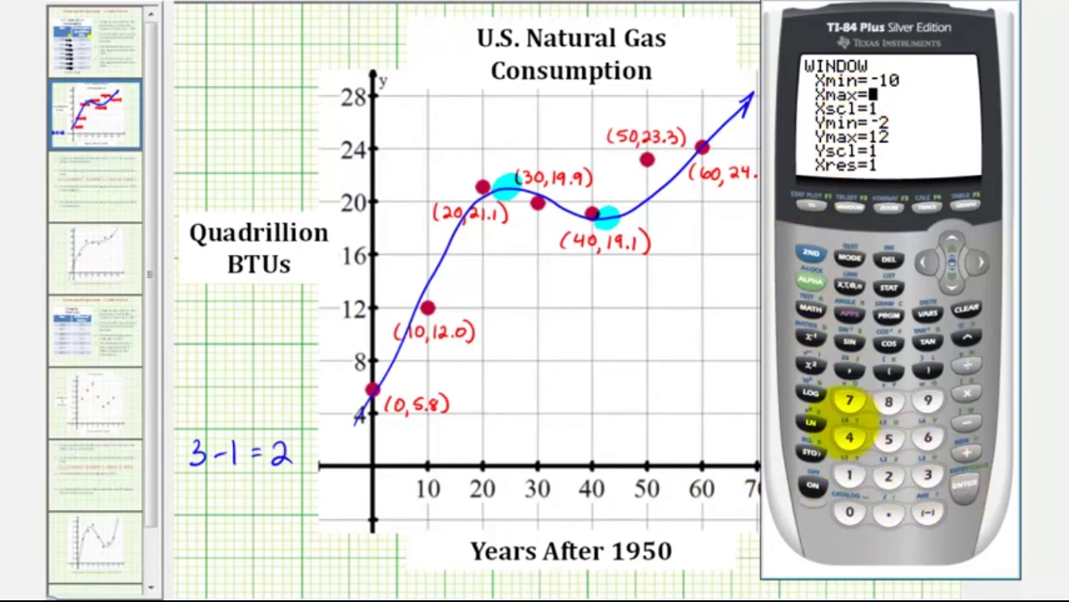
click(849, 401)
click(850, 511)
click(965, 484)
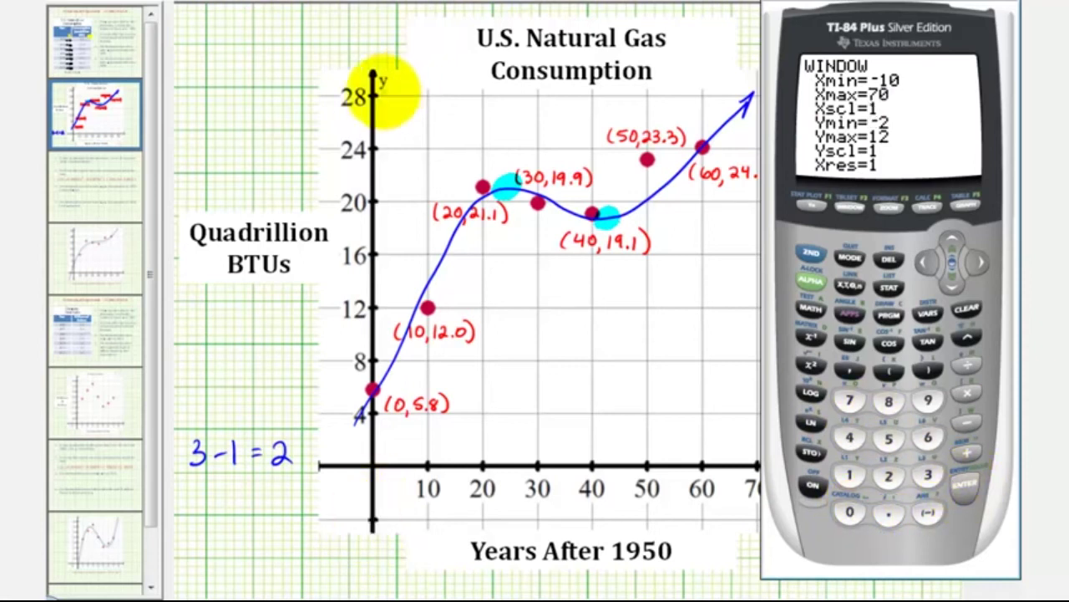
Set Ymin to -4 and Ymax to 30.
click(928, 511)
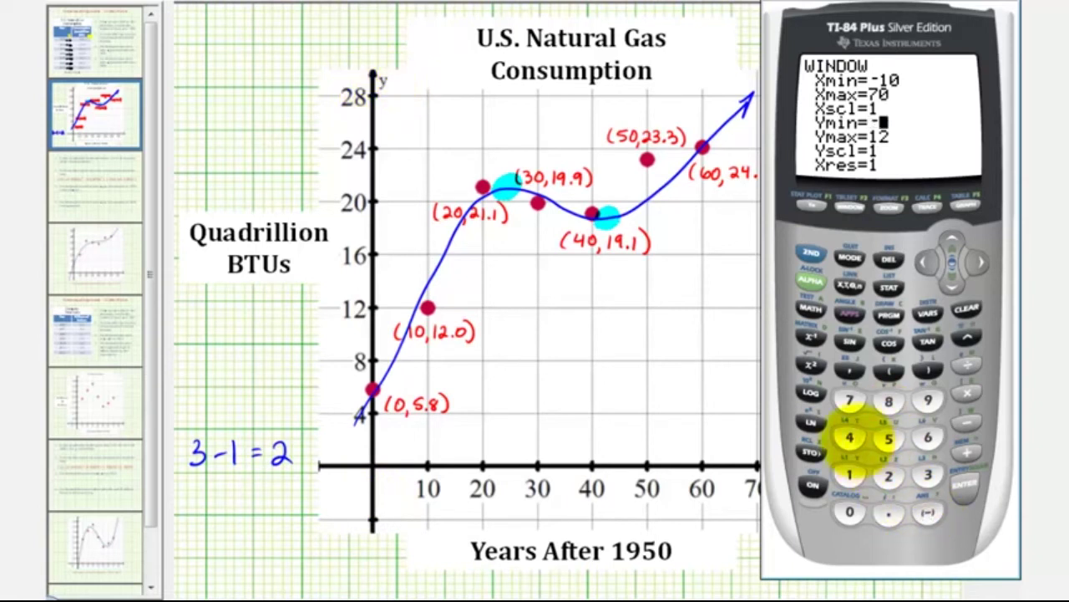
click(849, 438)
click(965, 484)
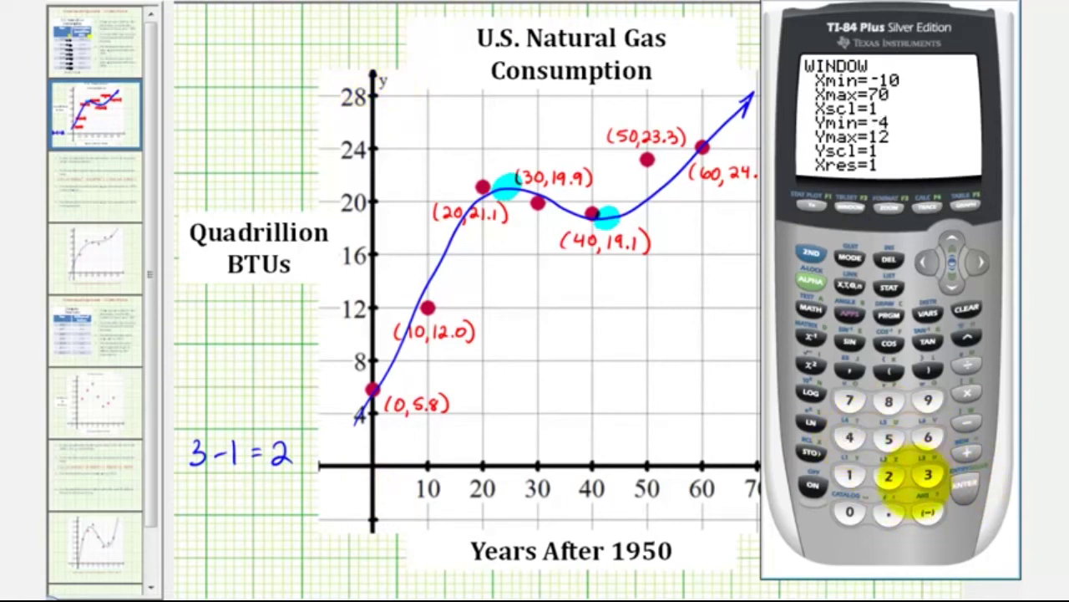
click(925, 475)
click(850, 511)
click(967, 486)
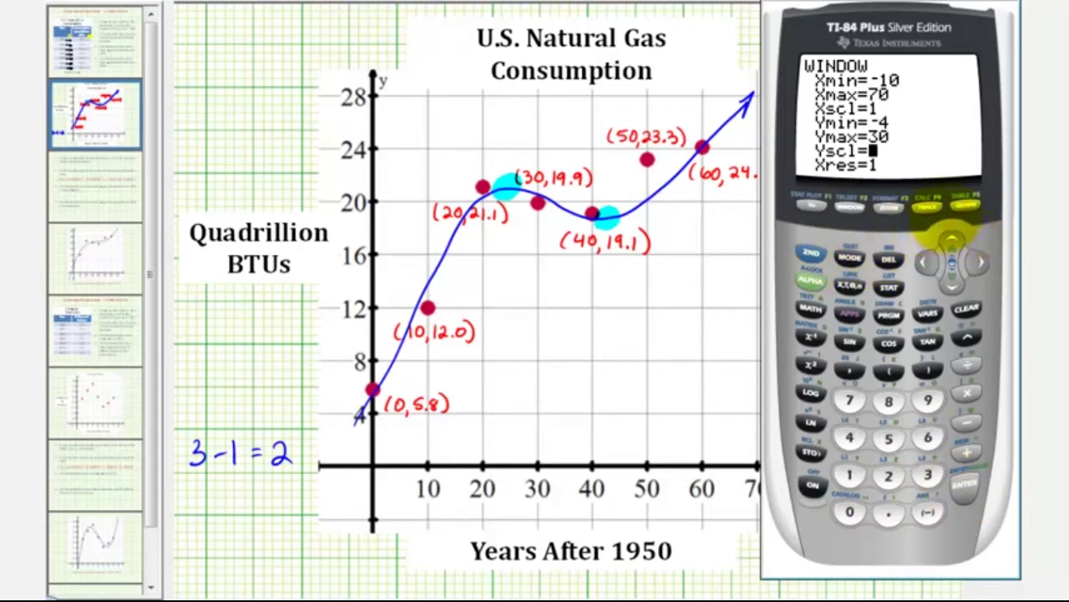
click(813, 205)
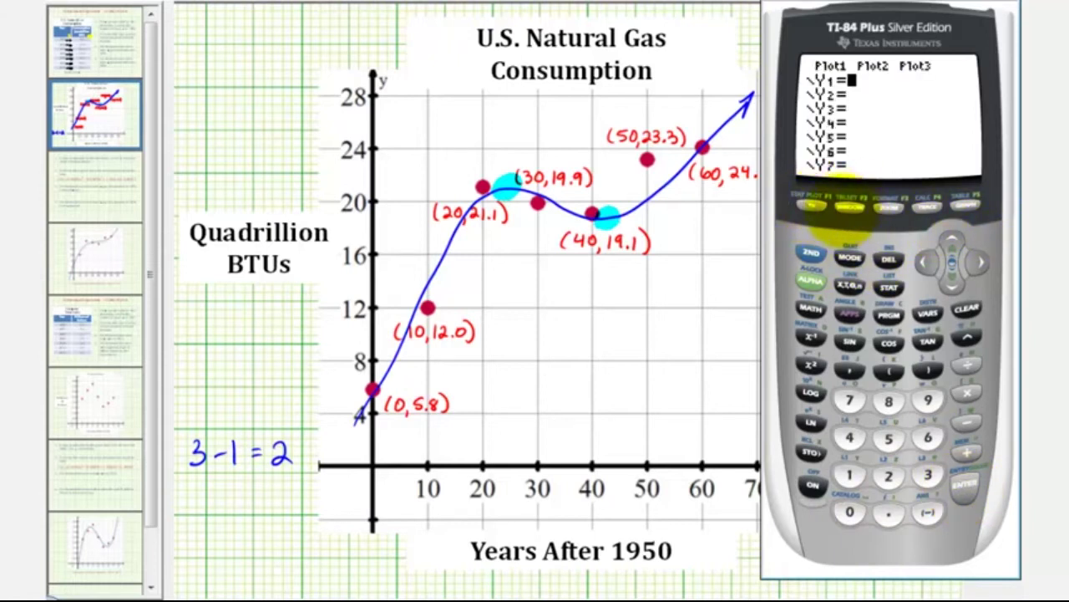
Select Plot1 and graph the scatter plot of the seven natural gas data points.
click(952, 242)
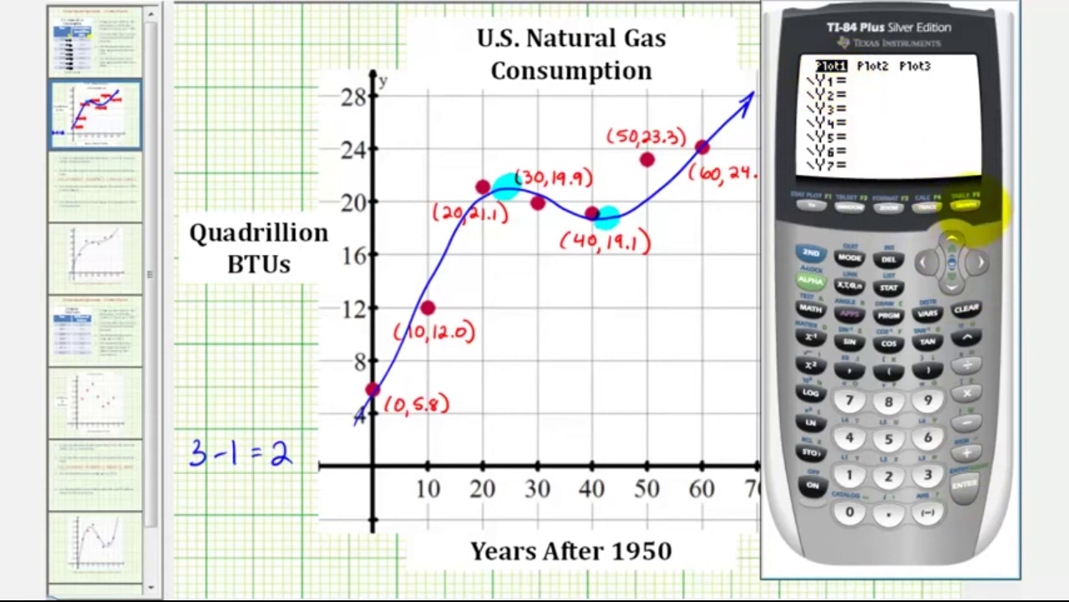
click(965, 202)
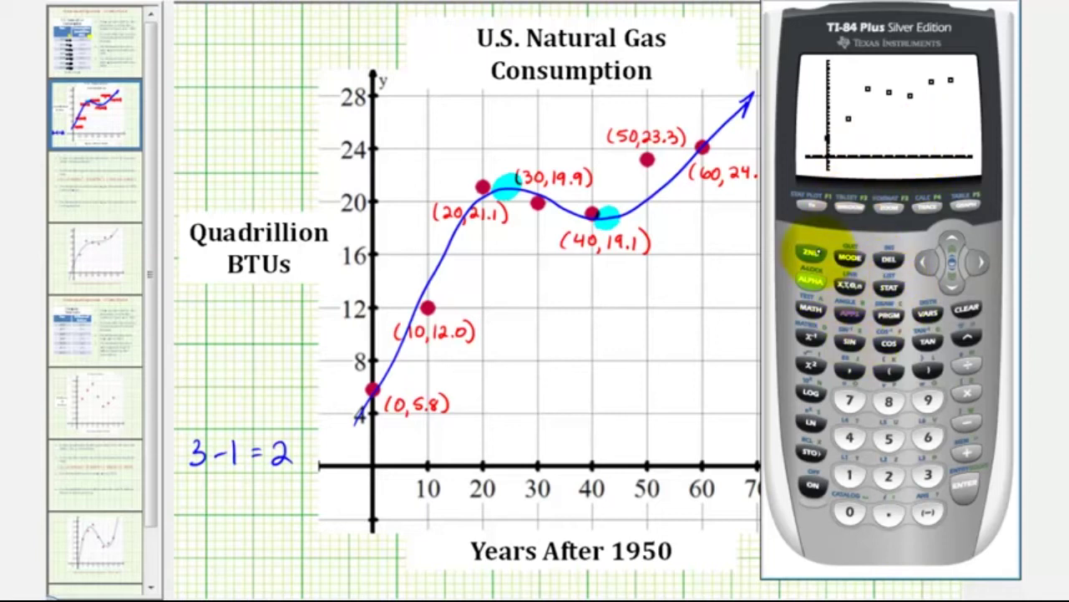
click(810, 253)
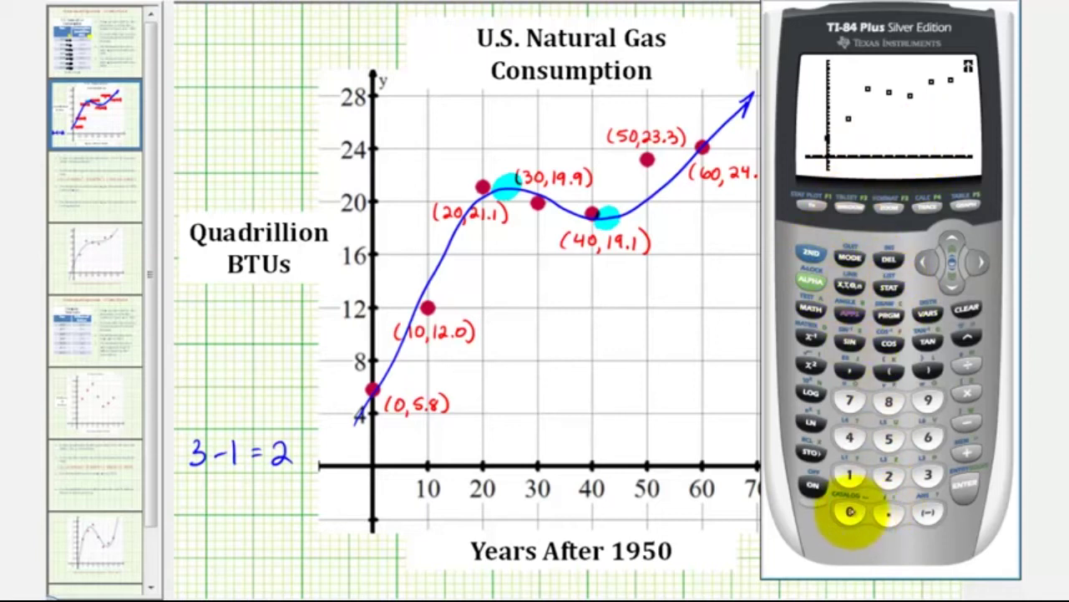
Run DiagnosticOn from the CATALOG so regressions report the correlation value.
click(854, 509)
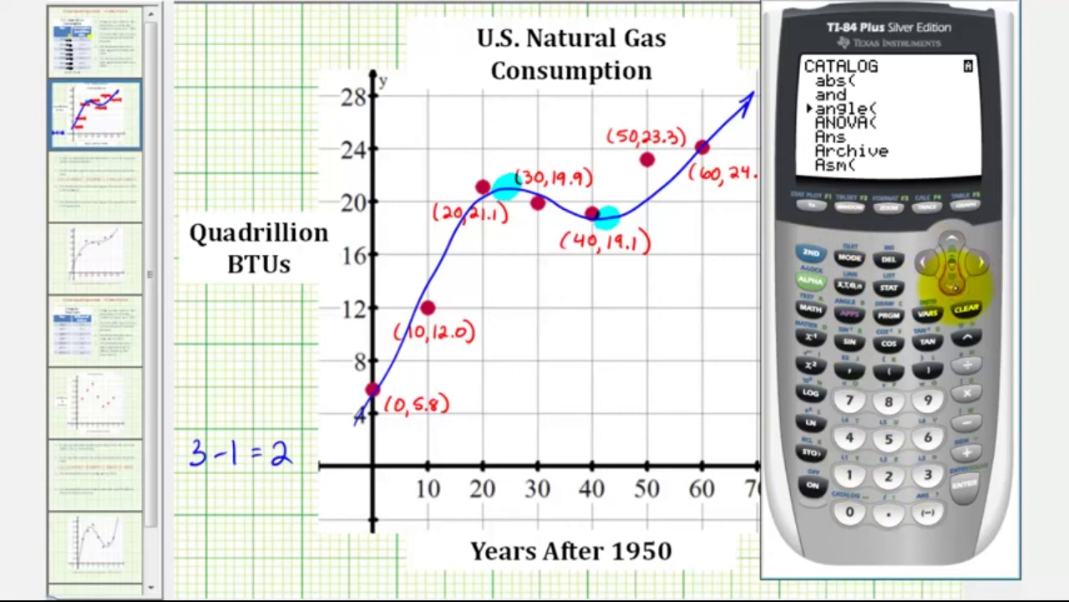
drag(951, 284, 951, 284)
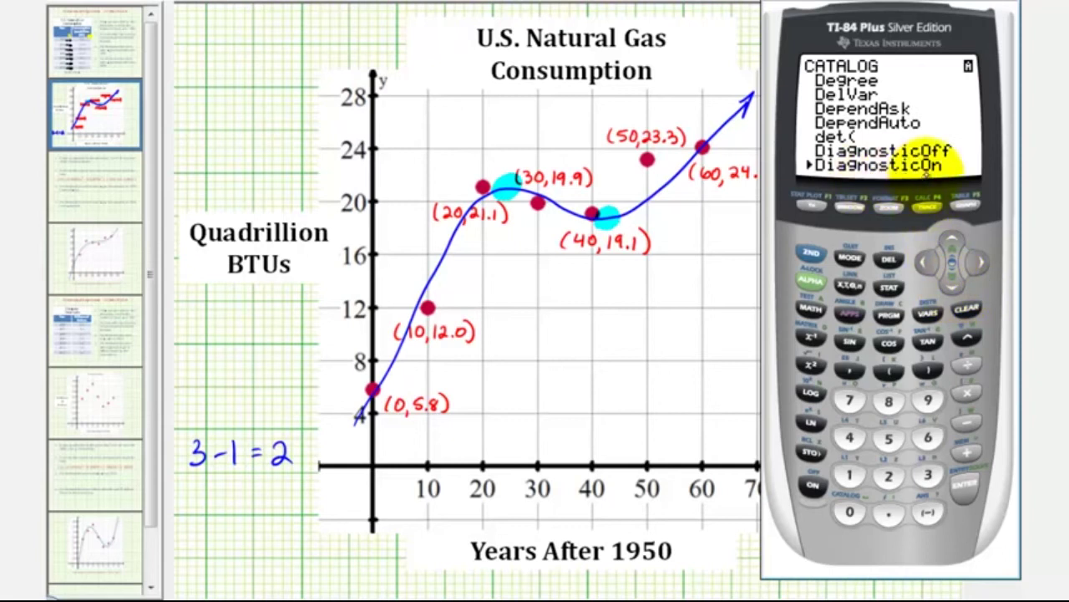
click(965, 487)
click(966, 486)
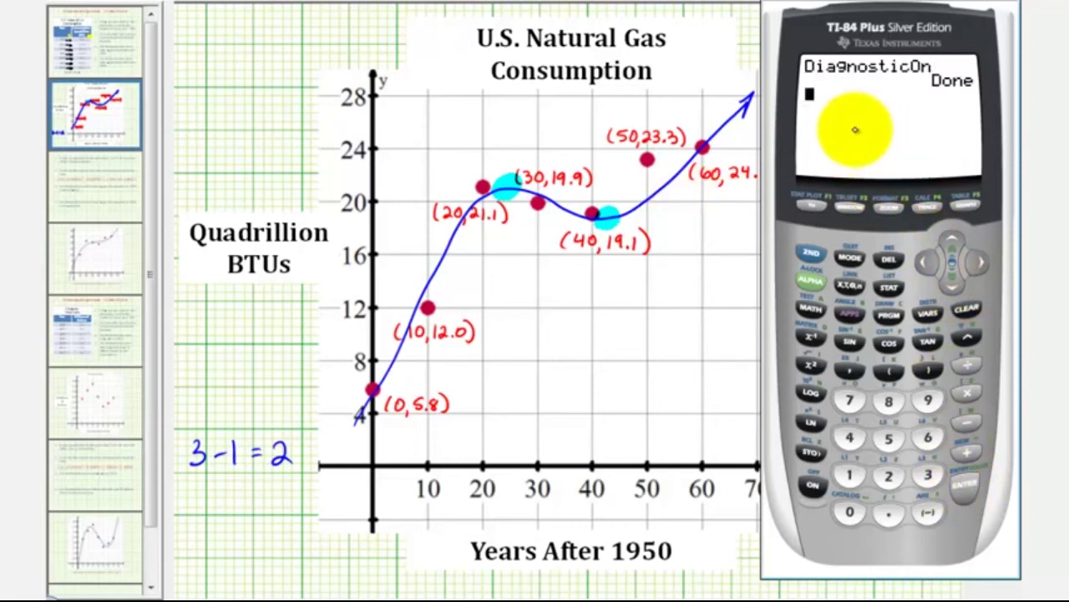
Run CubicReg on the data with Y1 as the storage variable for the equation.
click(889, 286)
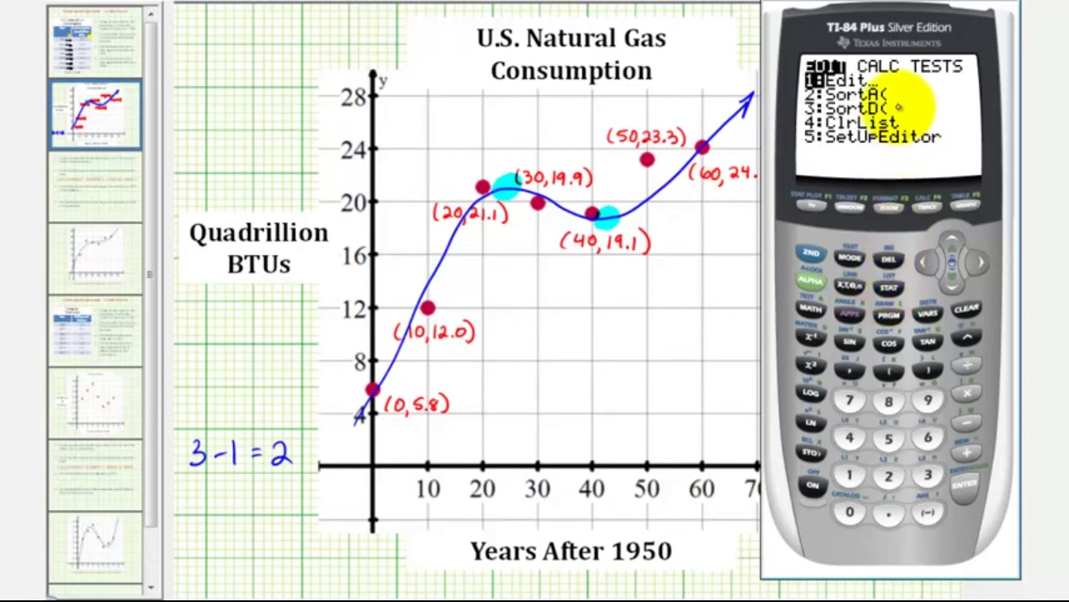
click(984, 263)
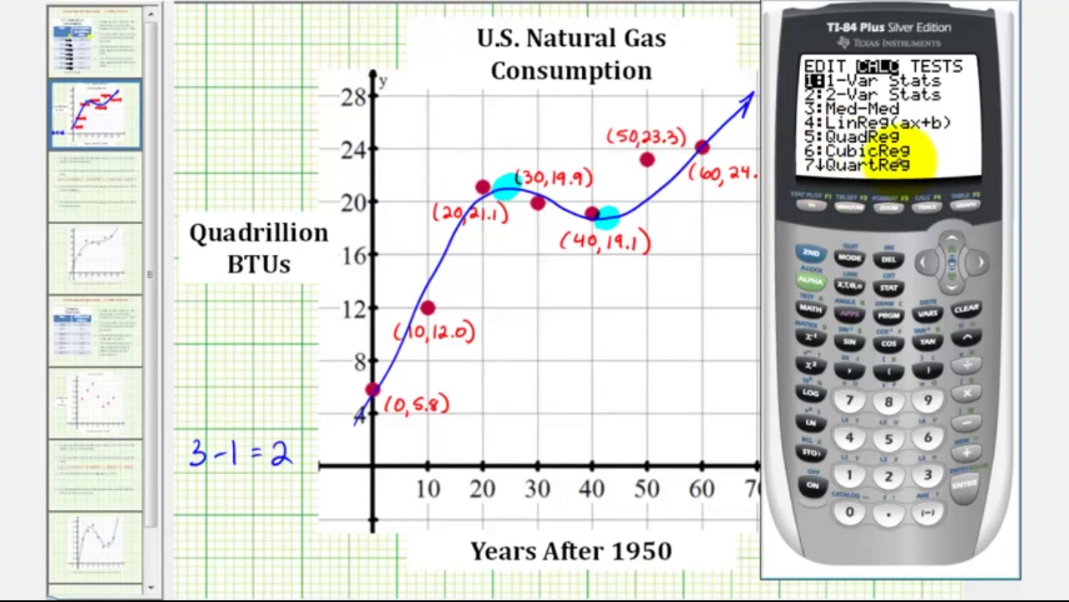
click(928, 438)
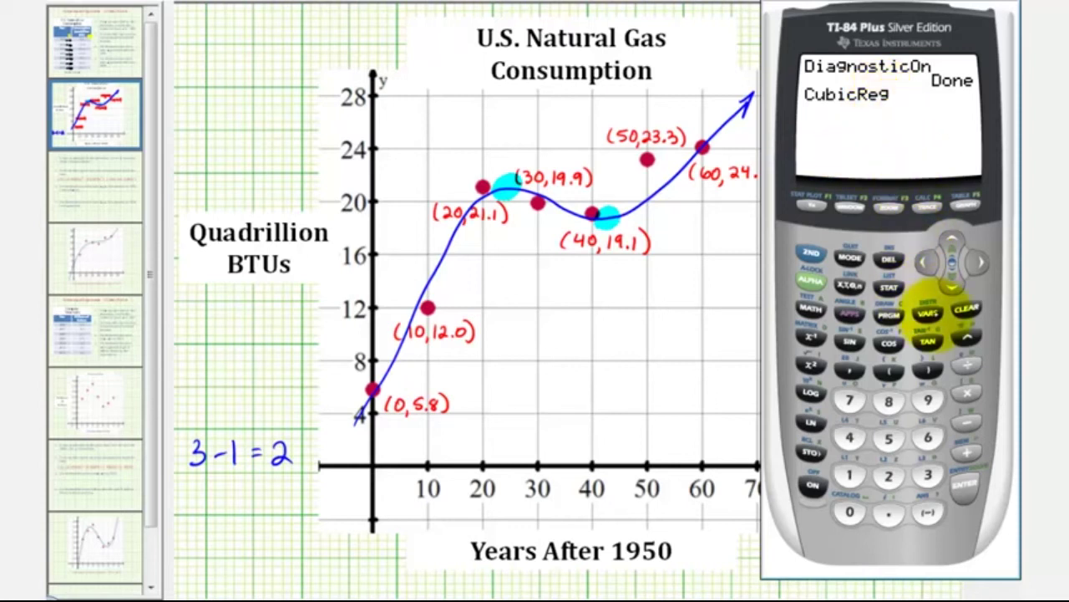
click(927, 313)
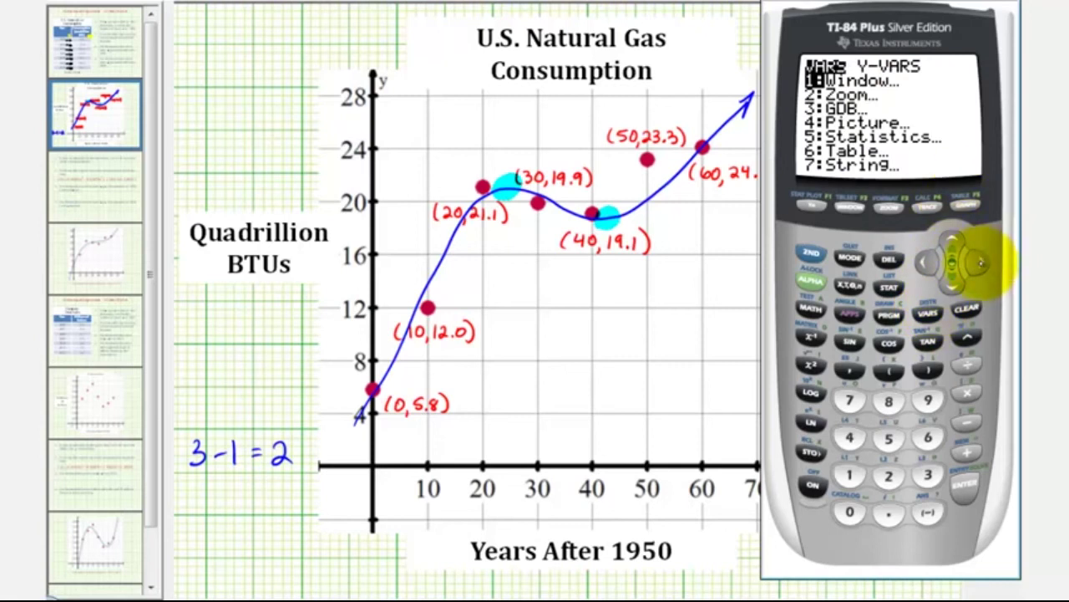
click(981, 262)
click(965, 481)
click(966, 481)
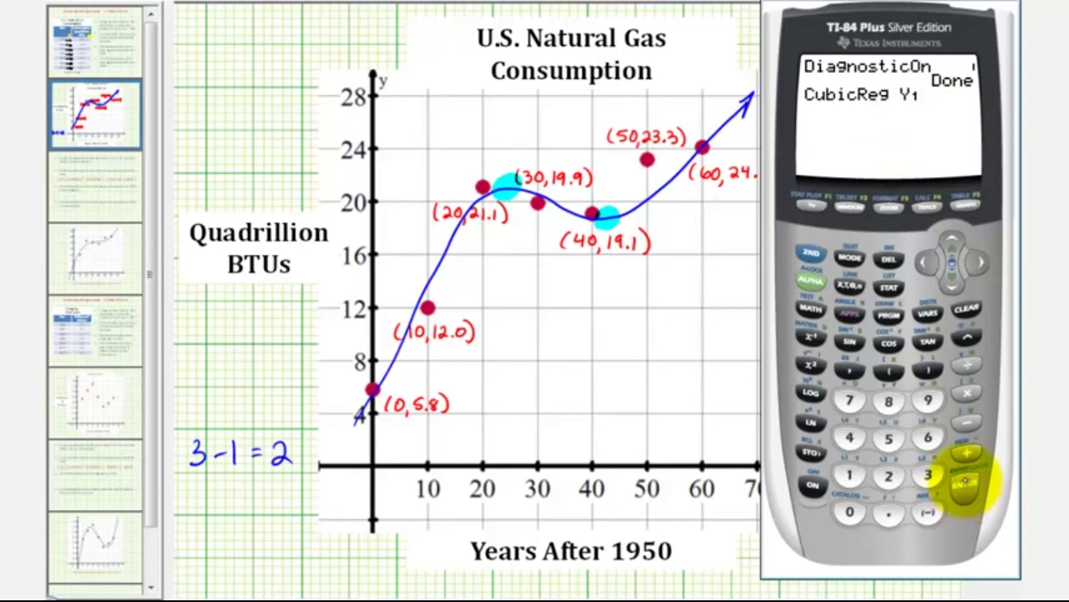
click(965, 483)
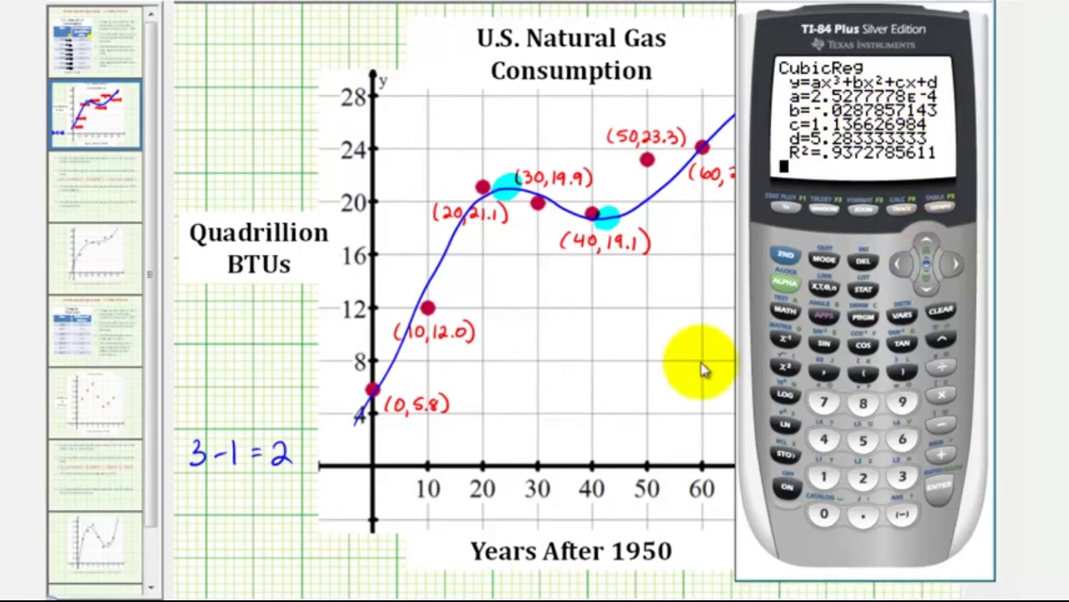
Graph the fitted cubic (R² = .9372785611) over the scatter plot of the data.
click(943, 210)
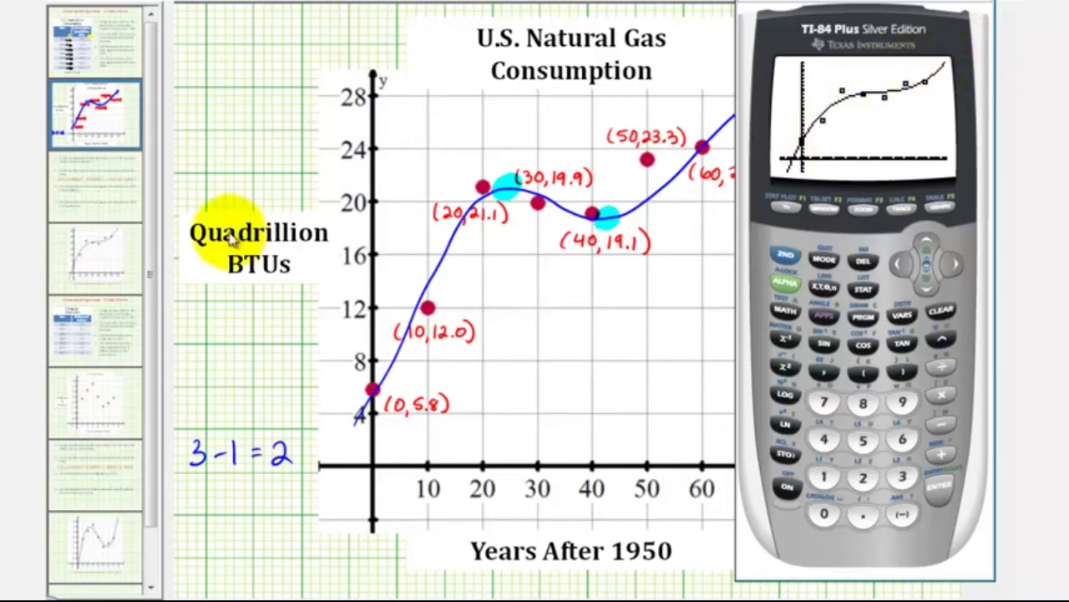
click(75, 171)
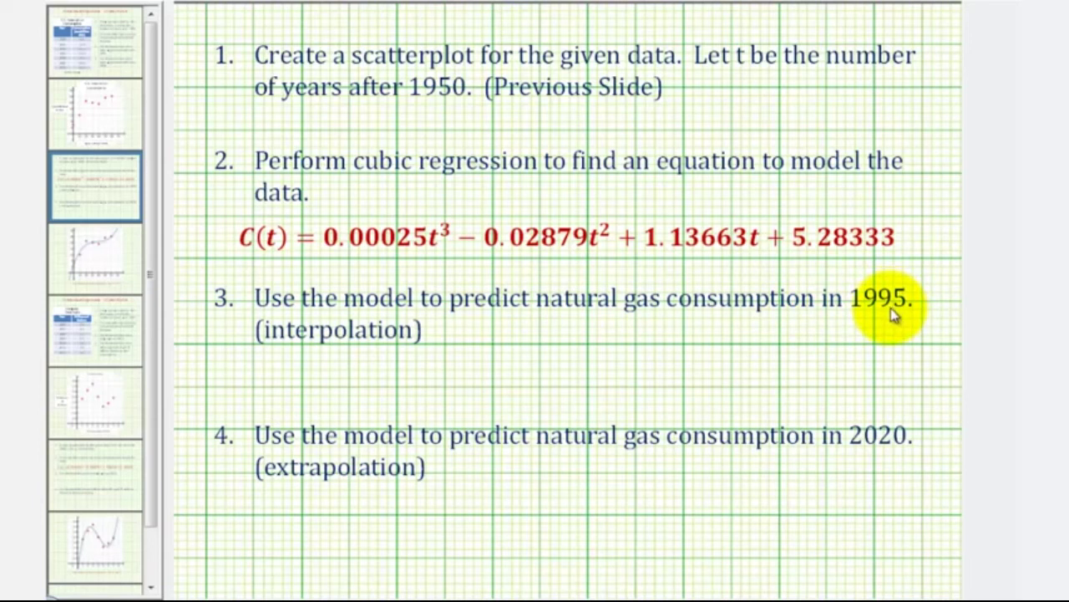
Go to the third slide with C(t) and the 1995 and 2020 prediction tasks.
click(77, 35)
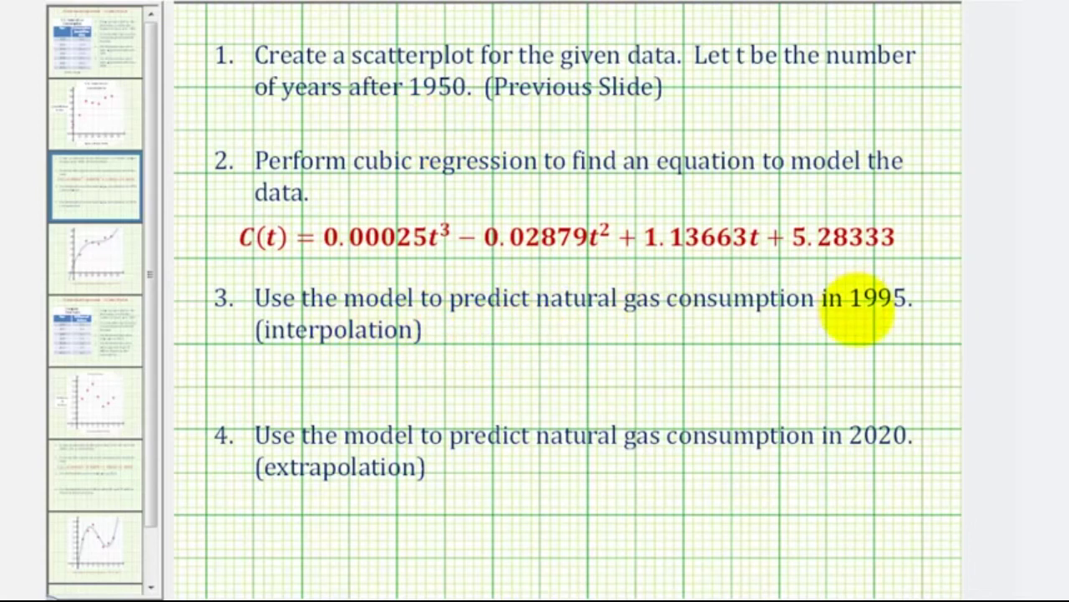
Handwrite t = 1995 − 1950 = 45 and the cubic with 45 substituted for t.
mouse_move(498, 318)
mouse_down()
mouse_move(501, 337)
mouse_move(505, 324)
mouse_move(524, 325)
mouse_up()
mouse_move(513, 332)
mouse_down()
mouse_move(576, 336)
mouse_move(645, 319)
mouse_move(633, 331)
mouse_move(645, 338)
mouse_move(672, 321)
mouse_move(695, 334)
mouse_move(757, 319)
mouse_up()
mouse_move(242, 368)
mouse_down()
mouse_move(241, 383)
mouse_move(279, 374)
mouse_move(303, 386)
mouse_up()
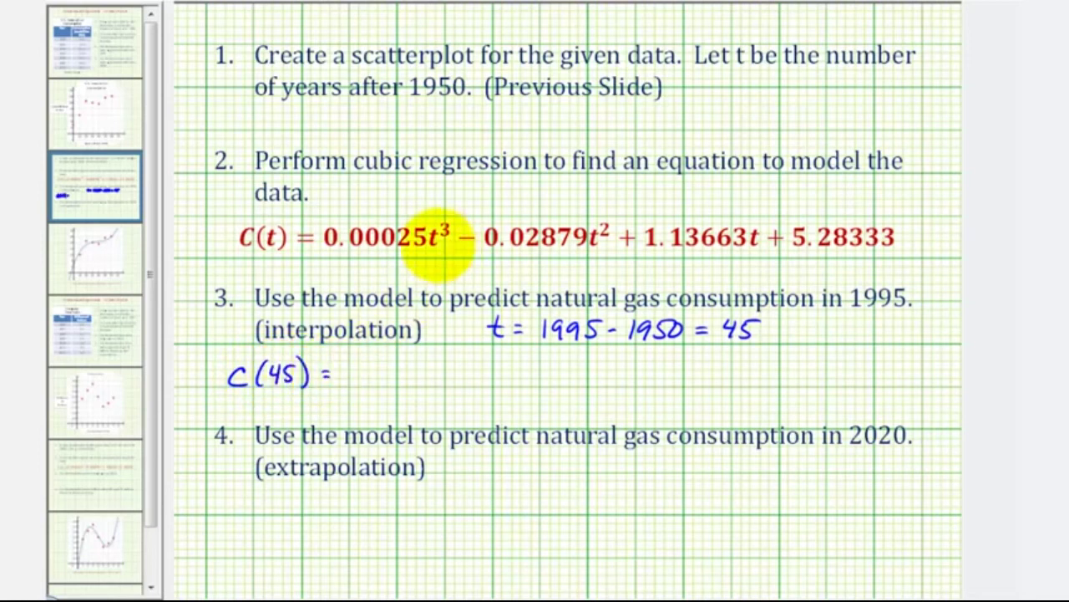
drag(347, 372, 356, 373)
click(365, 380)
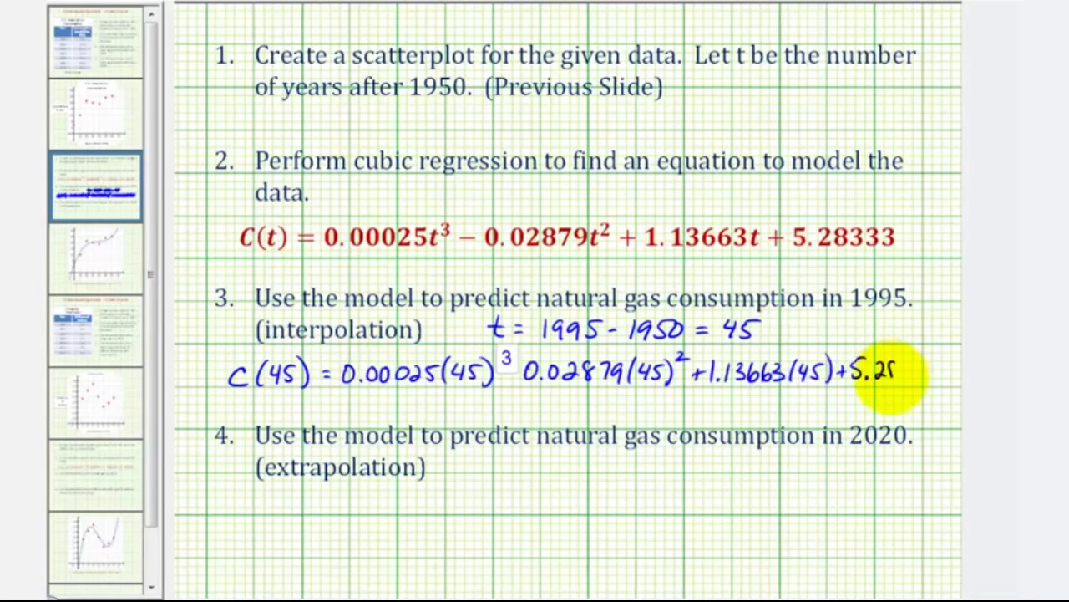
mouse_move(897, 370)
mouse_down()
mouse_move(909, 368)
mouse_move(904, 381)
mouse_move(934, 382)
mouse_up()
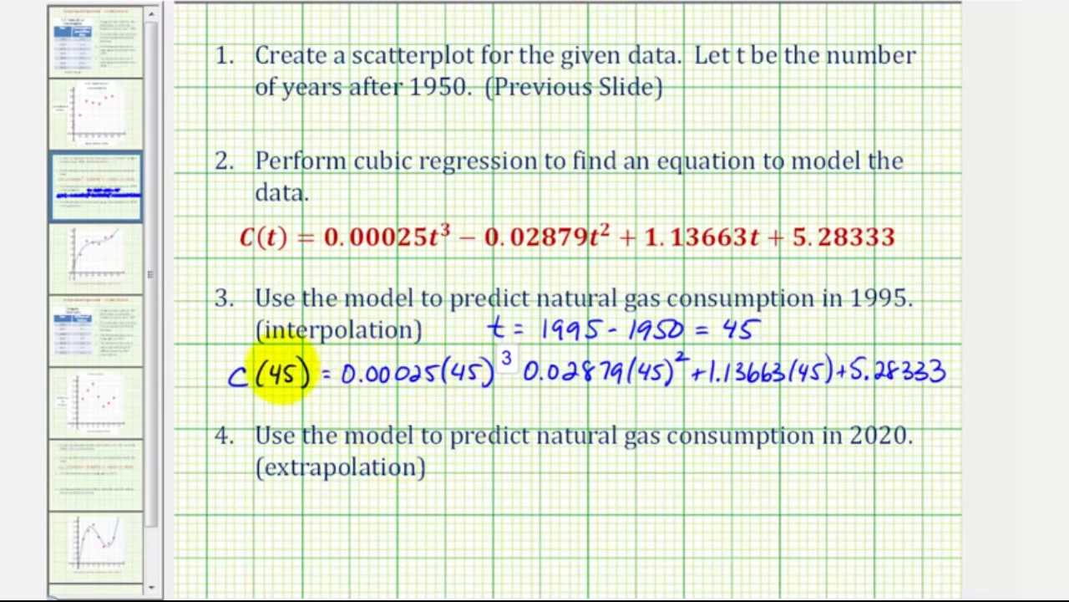
Write c(45) on a new line beneath the 1995 substitution.
drag(328, 399, 324, 413)
mouse_move(341, 396)
mouse_down()
mouse_move(339, 411)
mouse_move(356, 407)
mouse_up()
mouse_move(371, 394)
mouse_down()
mouse_move(361, 415)
mouse_move(377, 416)
mouse_up()
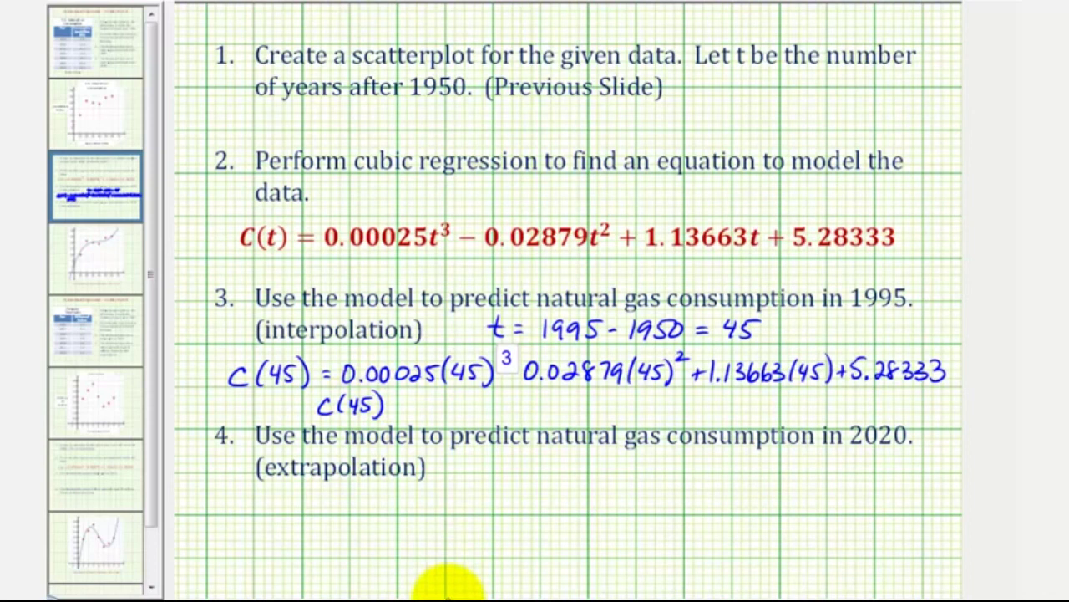
click(443, 590)
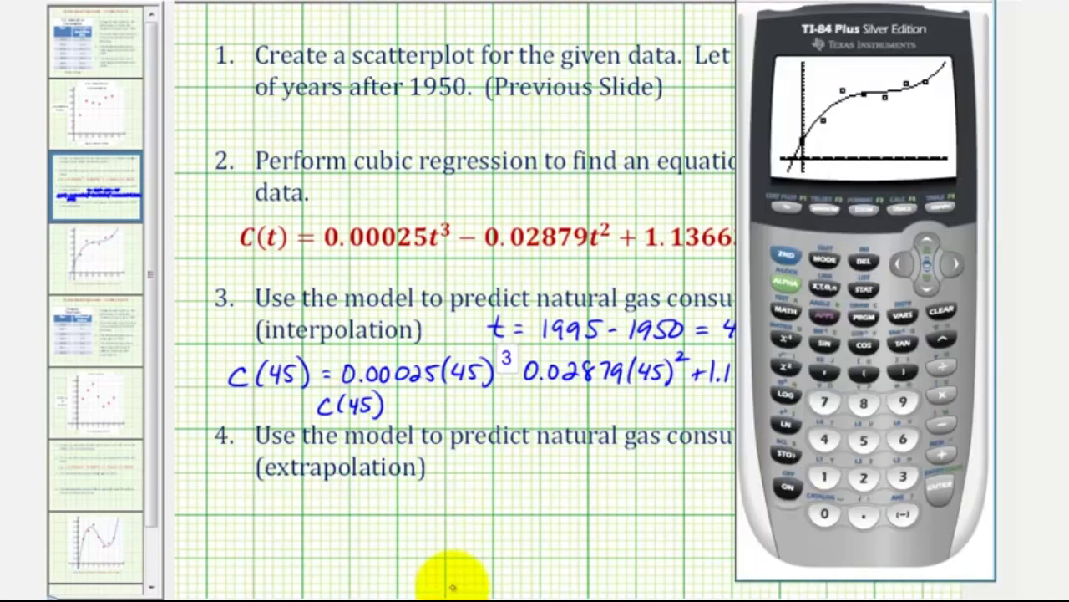
Return to the home screen and paste Y1 from the Y-VARS function list.
click(785, 254)
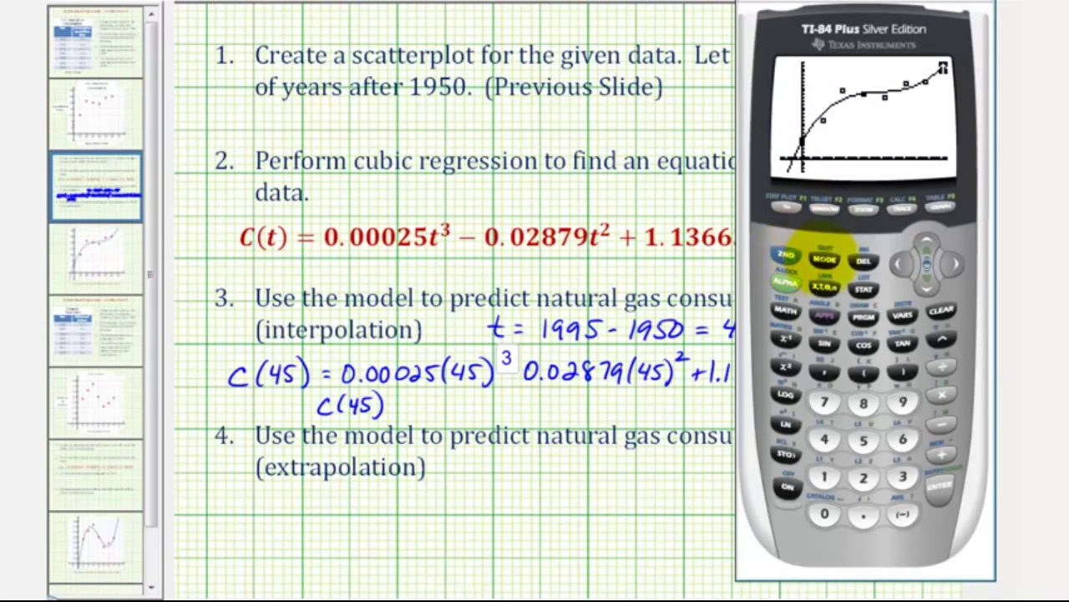
click(825, 259)
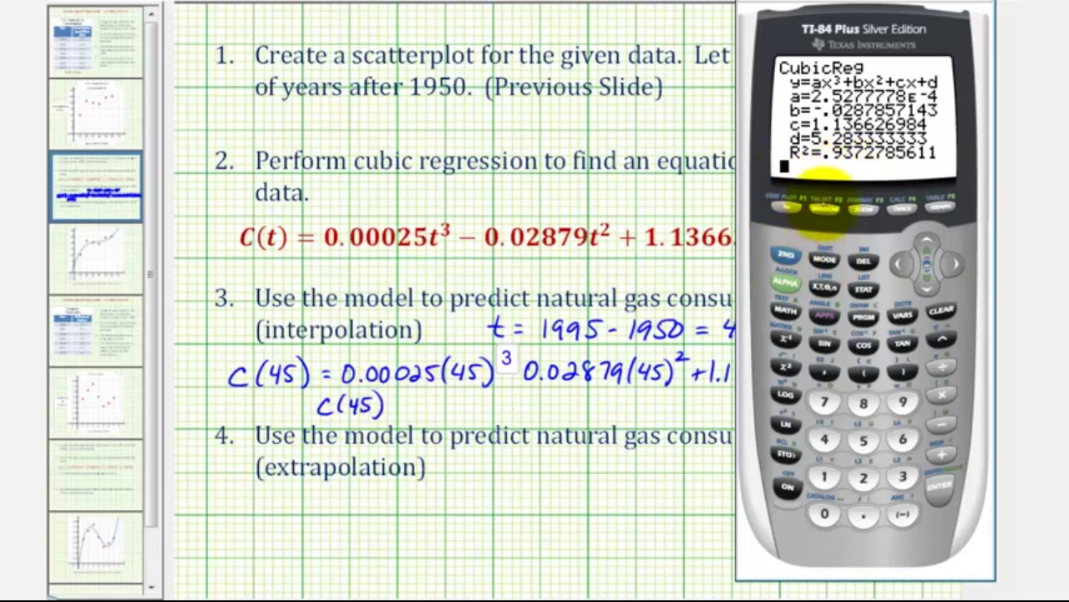
click(902, 315)
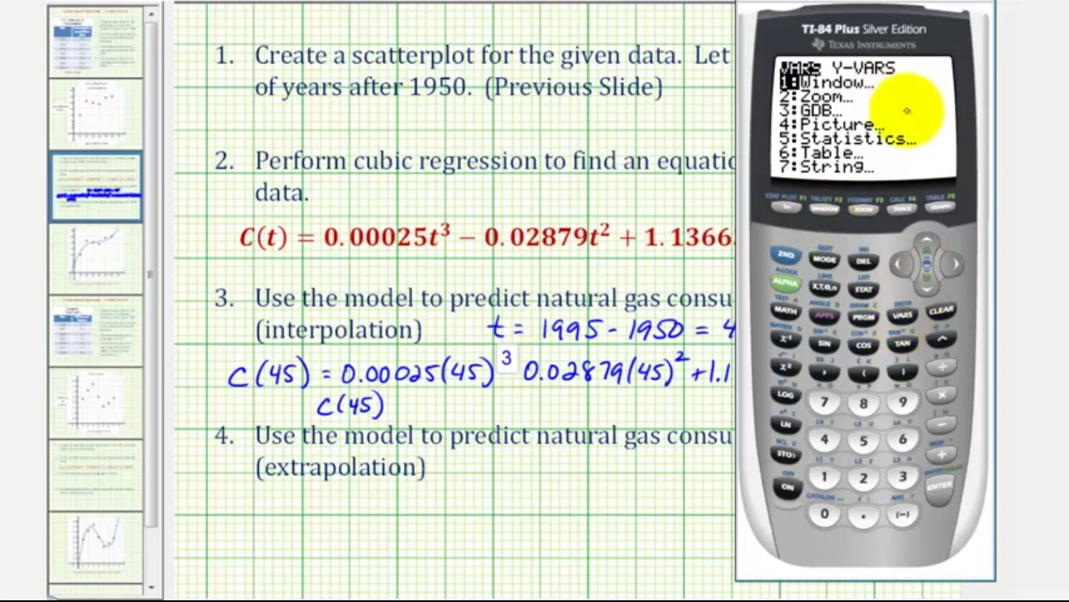
click(952, 264)
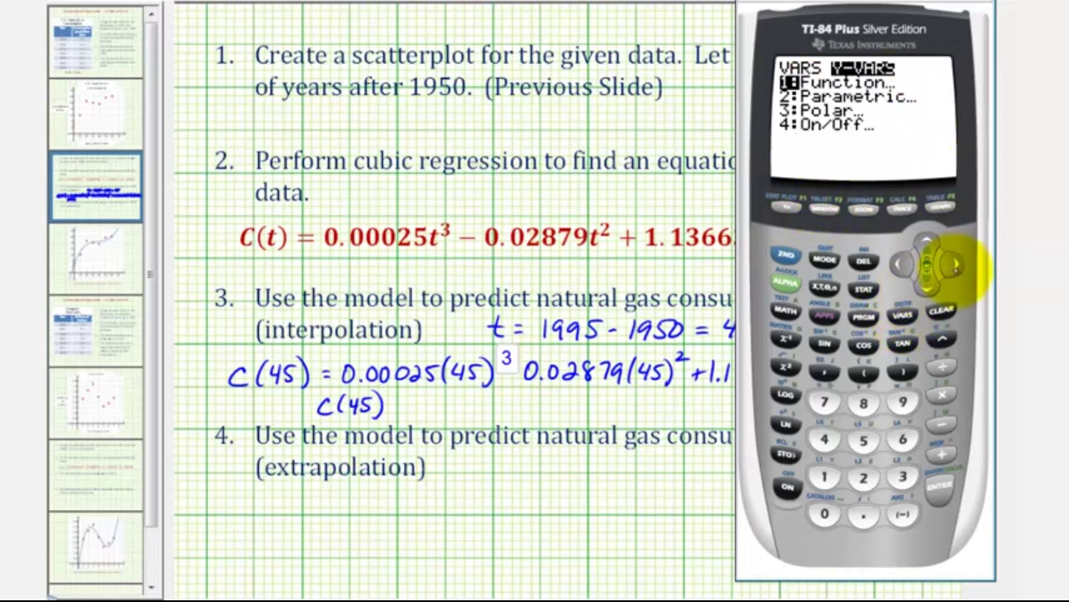
click(941, 486)
click(941, 486)
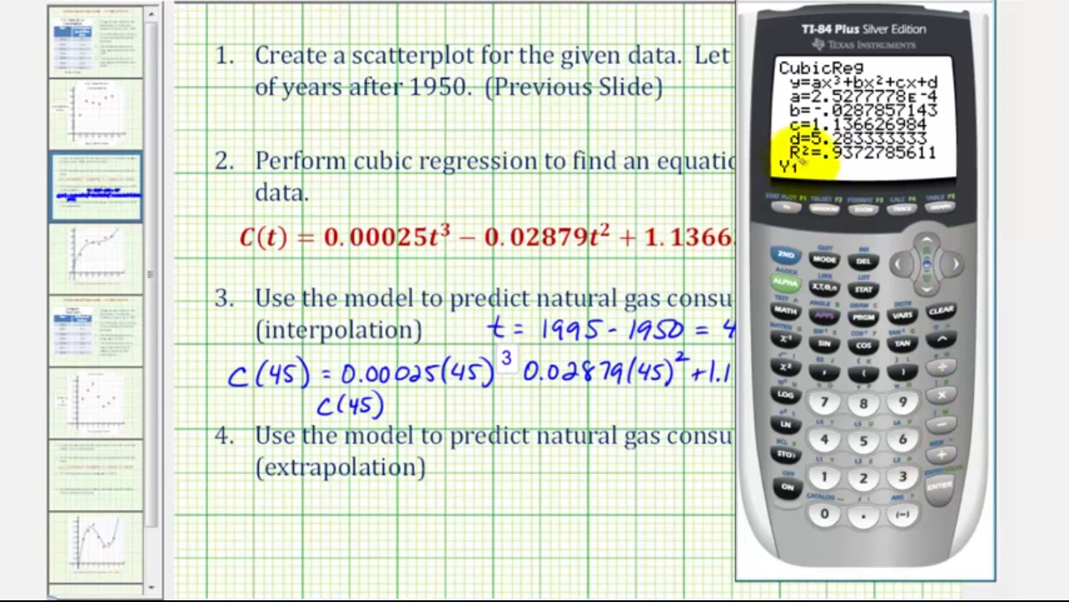
Evaluate Y1(45), getting 21.17485119, then close the calculator.
click(863, 373)
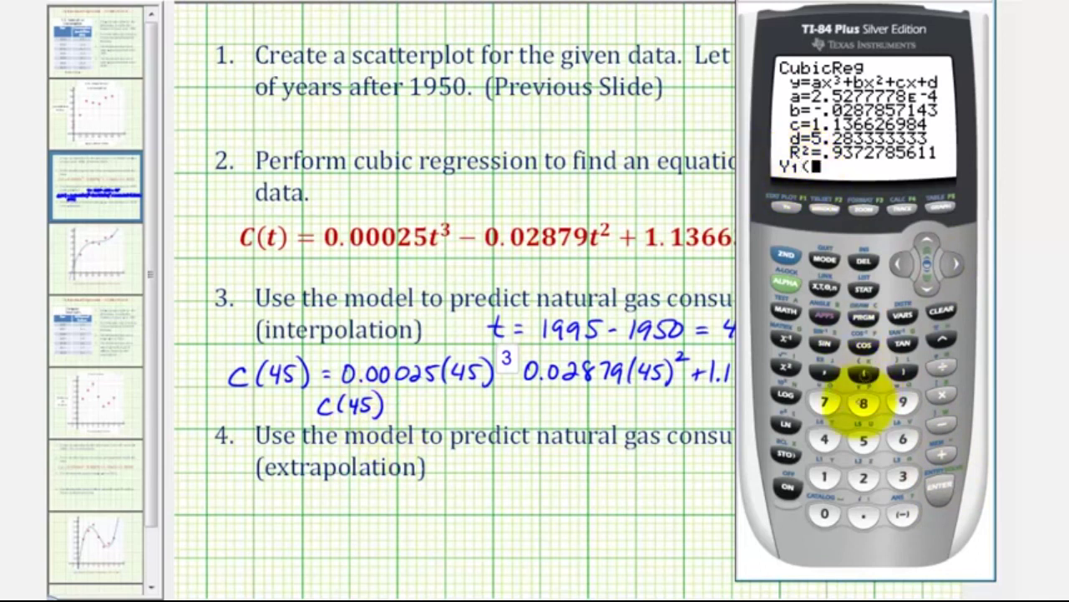
text(45)
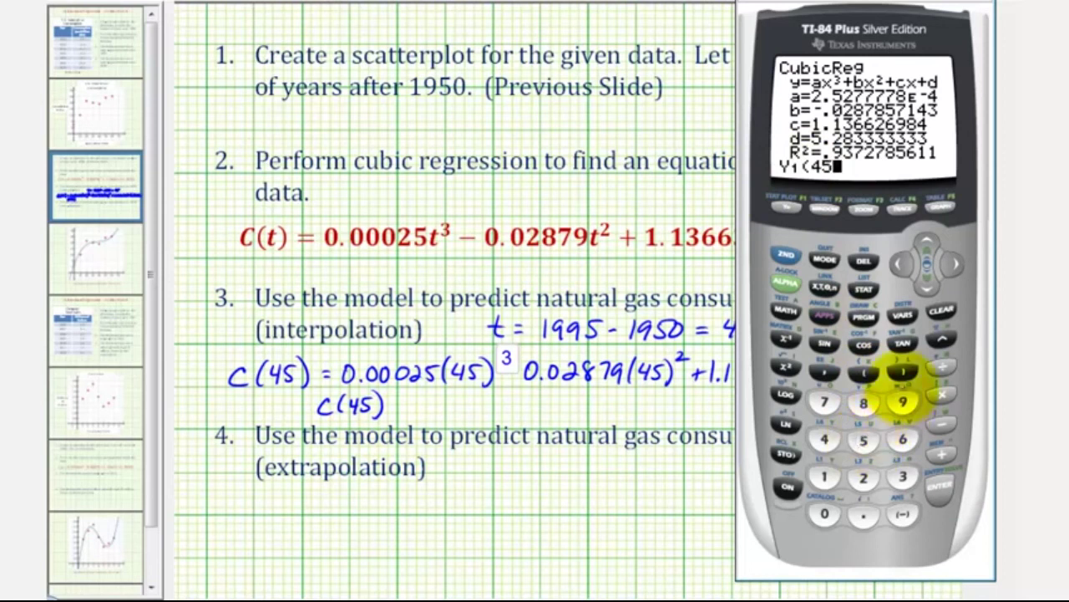
click(903, 372)
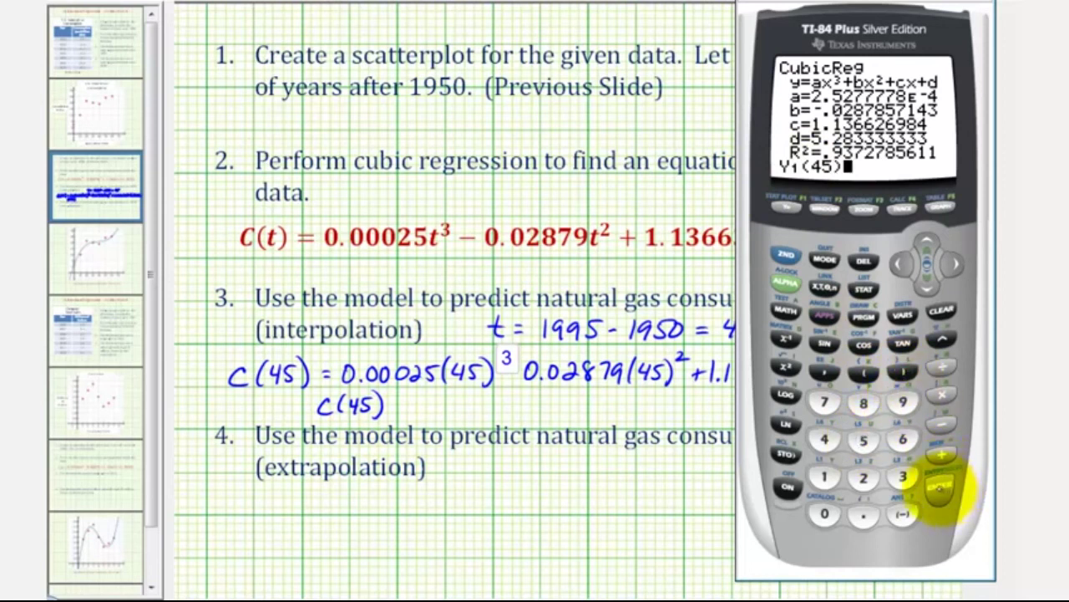
click(940, 488)
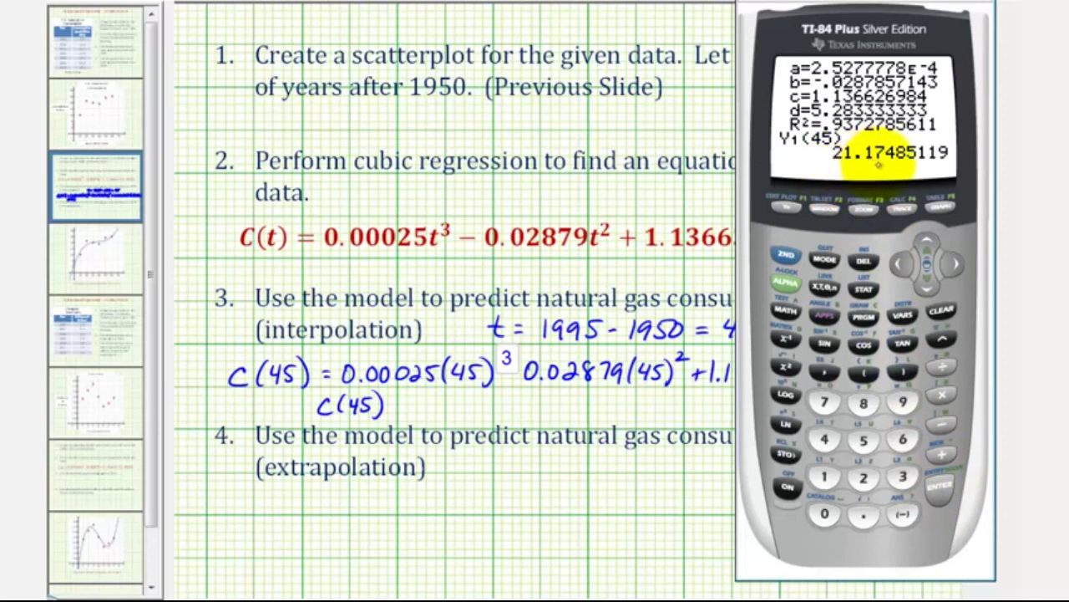
click(401, 405)
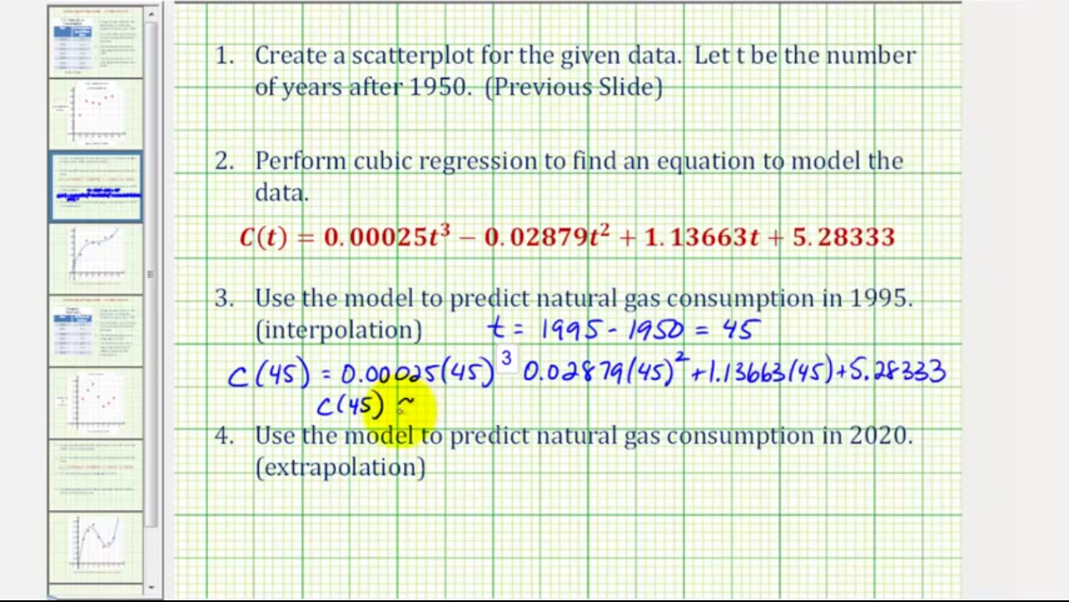
Show 21.2 Quadrillions BTUs after c(45) ≈ and handwrite t = 2020 − 1950 = 70 in blue.
click(448, 399)
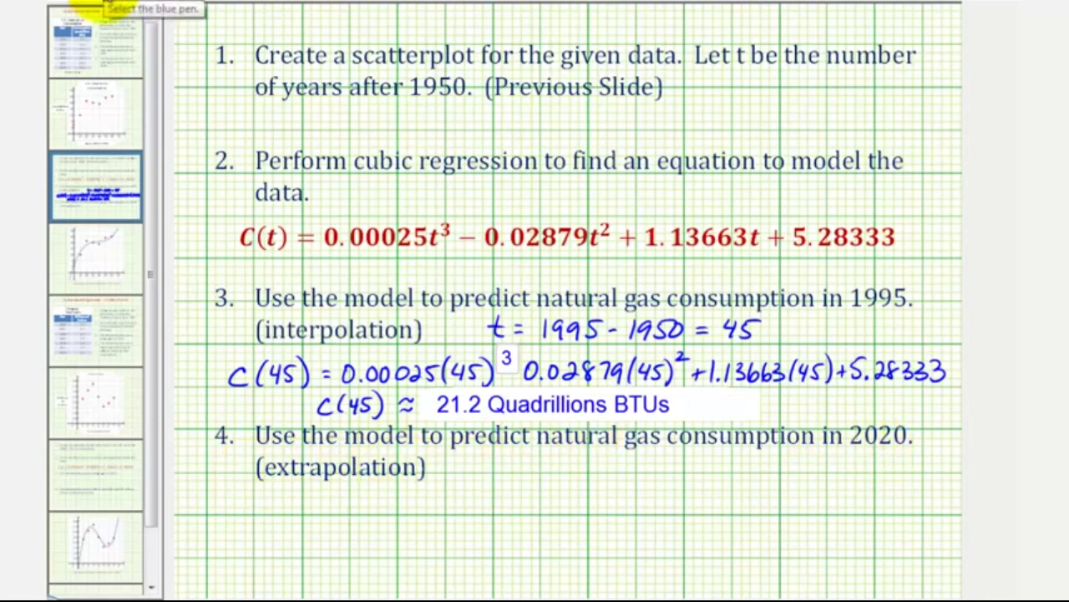
click(90, 9)
mouse_move(484, 449)
mouse_down()
mouse_move(482, 478)
mouse_move(474, 470)
mouse_move(508, 459)
mouse_up()
mouse_move(500, 467)
mouse_down()
mouse_move(548, 464)
mouse_move(573, 477)
mouse_move(590, 464)
mouse_move(674, 467)
mouse_up()
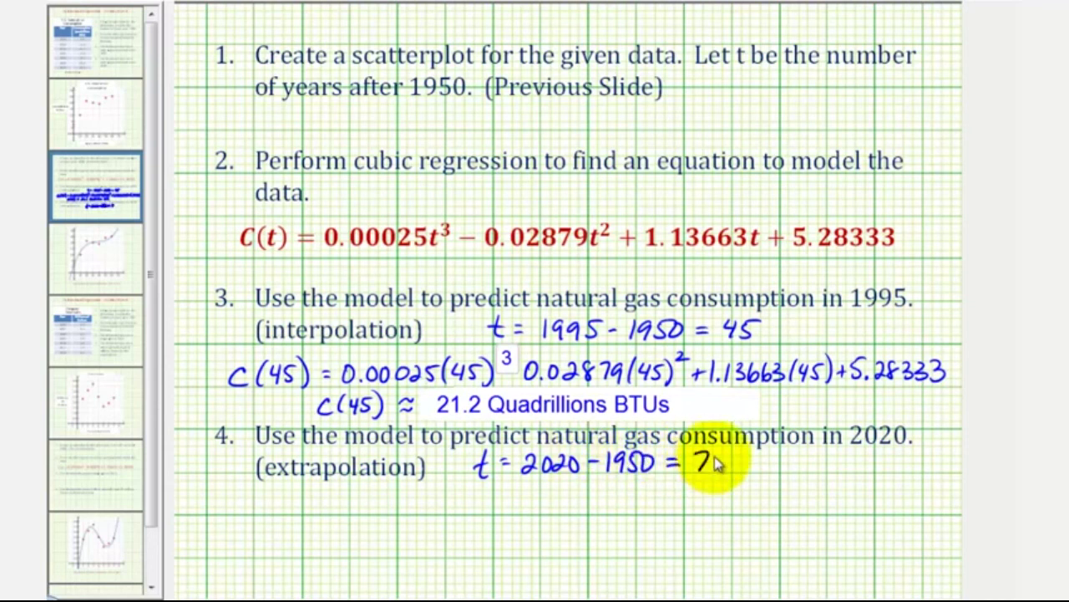
drag(717, 457, 716, 457)
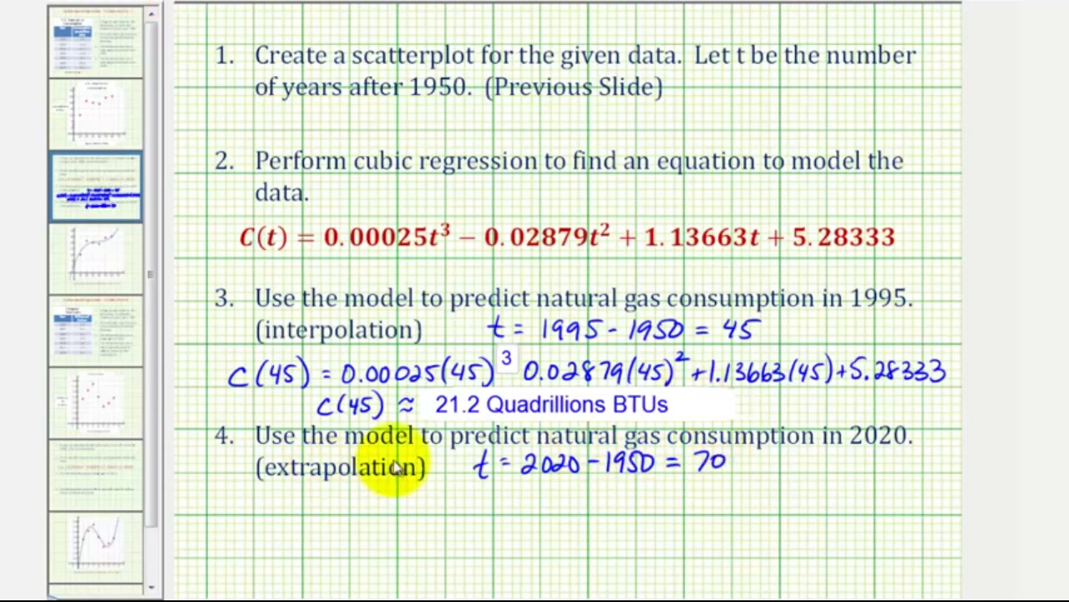
Handwrite c(70) ≈ below item 4.
mouse_move(345, 505)
mouse_down()
mouse_move(346, 521)
mouse_move(378, 526)
mouse_up()
mouse_move(395, 502)
mouse_down()
mouse_move(386, 518)
mouse_move(393, 502)
mouse_up()
drag(402, 493, 406, 524)
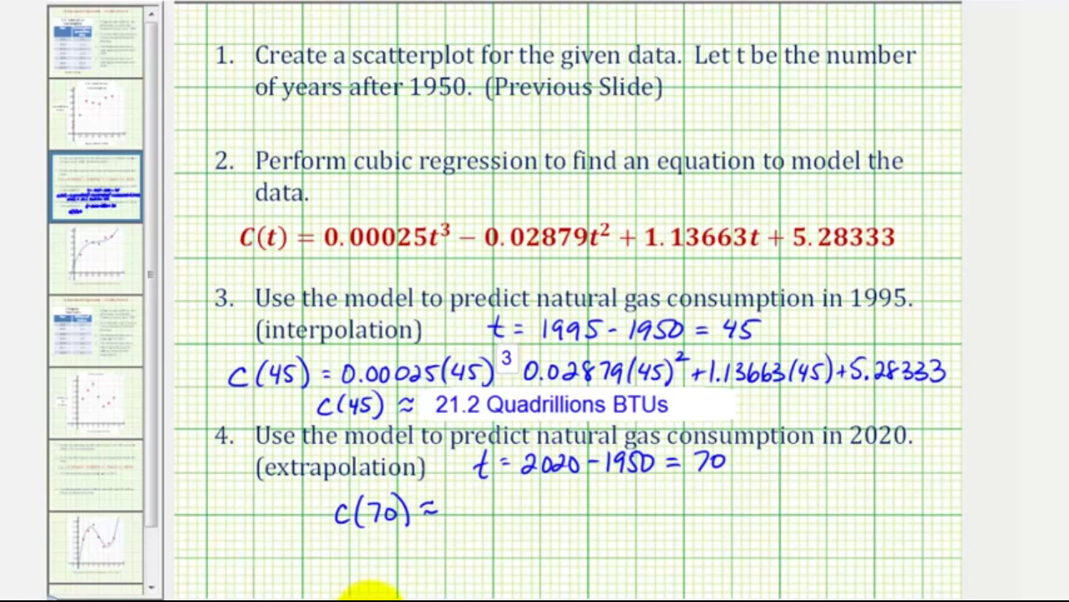
Reopen the calculator and paste Y1 from the Y-VARS function list.
click(430, 589)
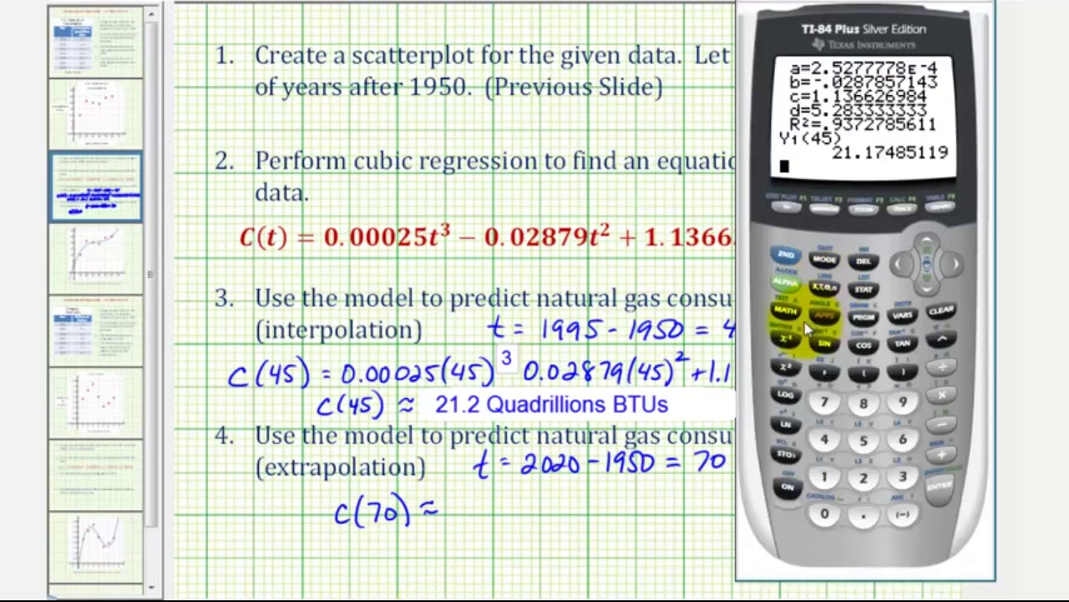
click(901, 320)
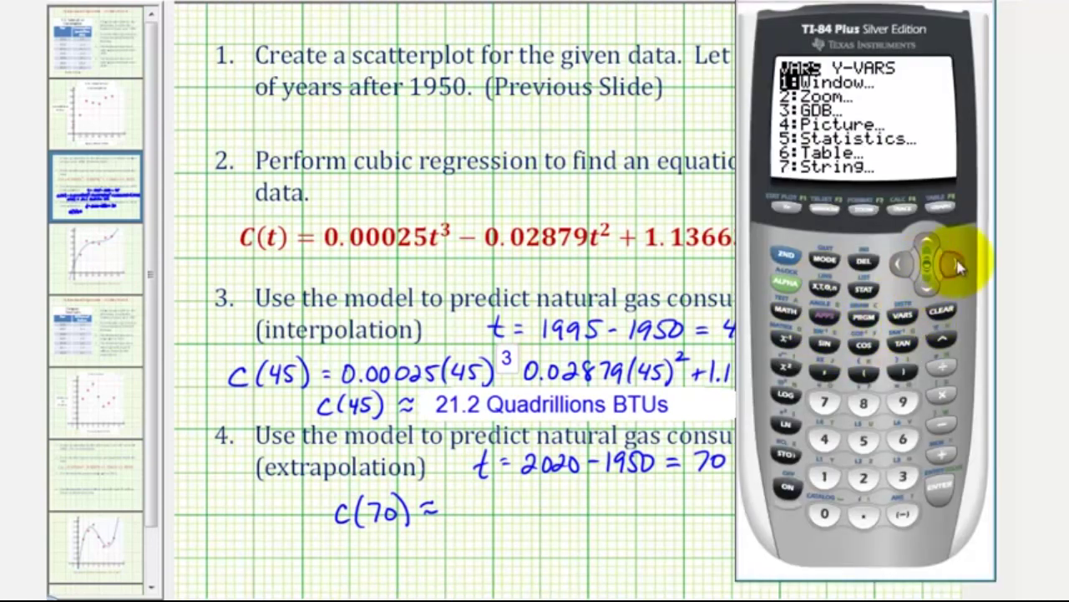
click(951, 262)
click(941, 491)
click(940, 490)
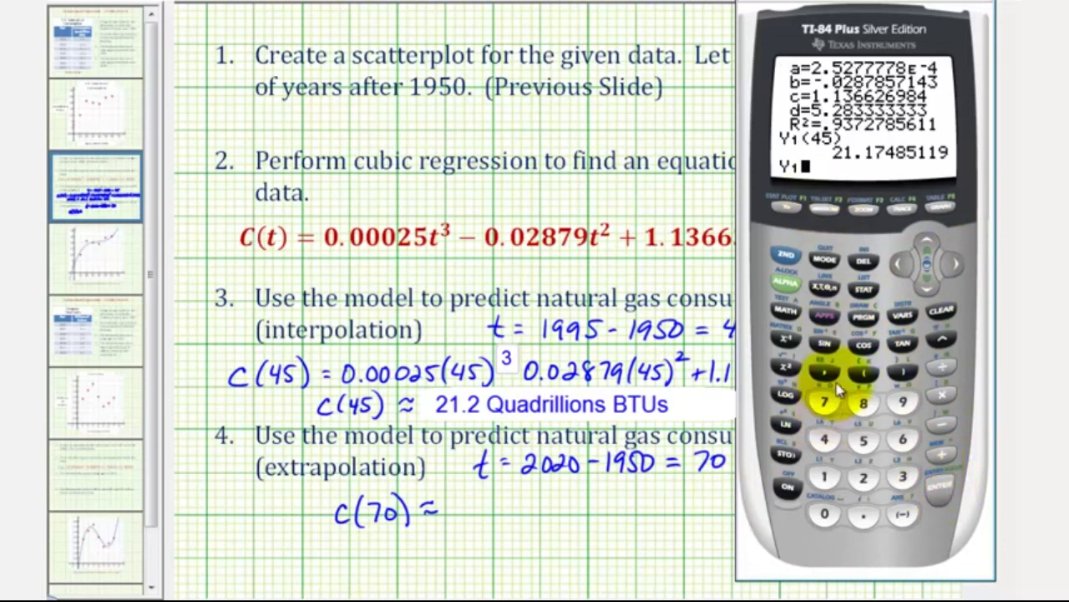
Evaluate Y1(70), about 30.5, and begin writing 30.5 Quadrillion BTUs after c(70) ≈.
click(864, 372)
click(817, 407)
click(825, 513)
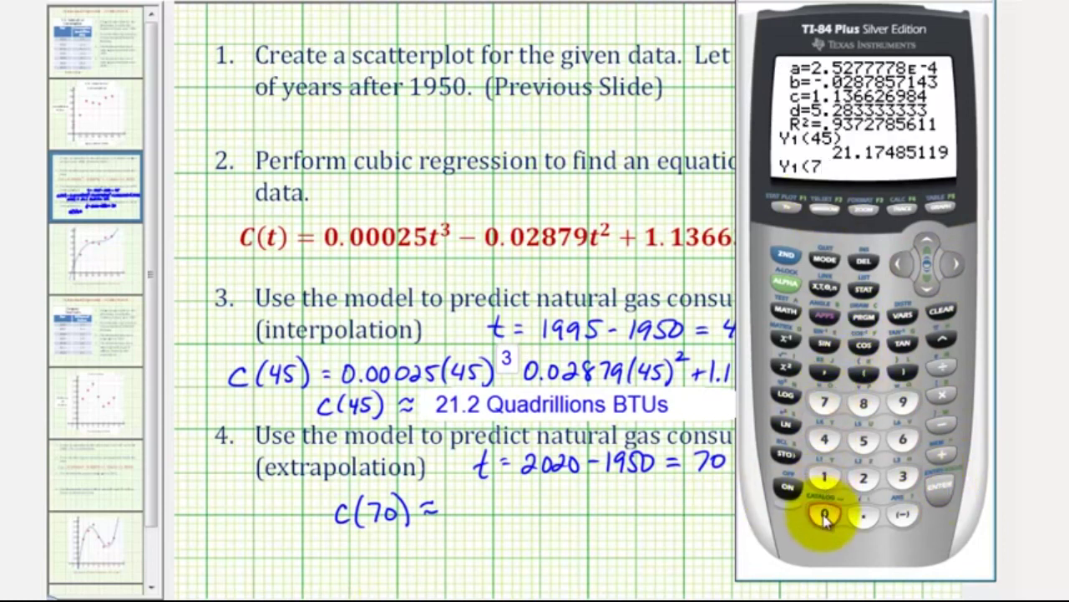
click(903, 372)
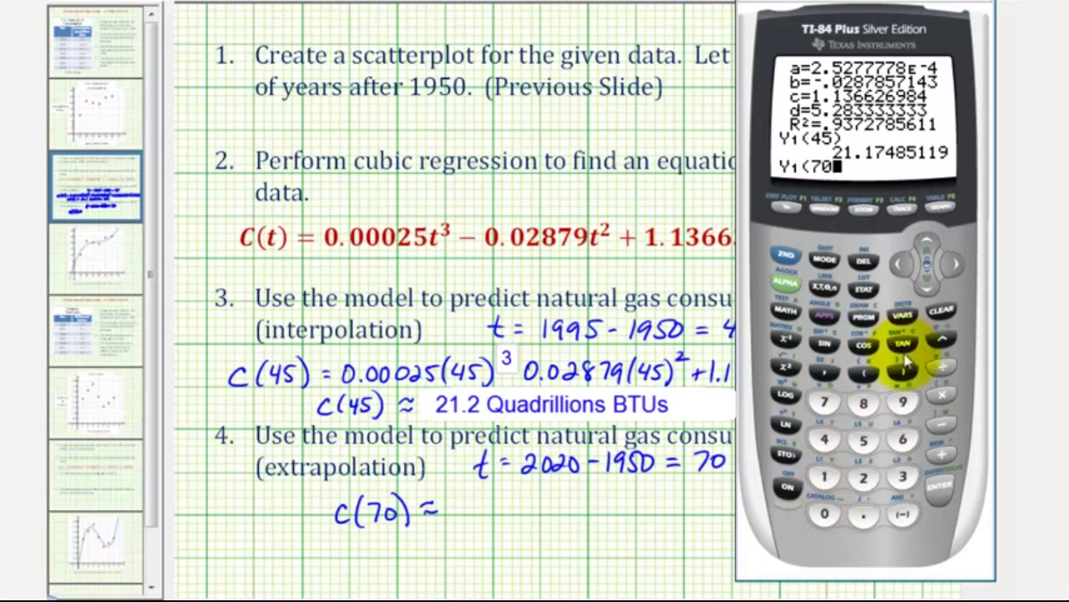
click(940, 490)
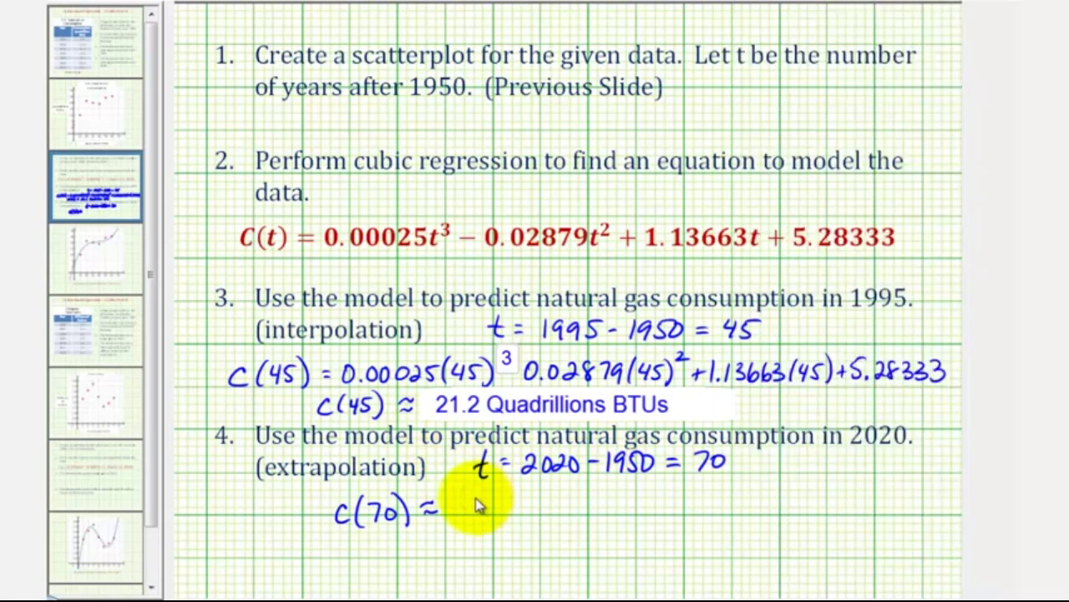
drag(474, 508, 508, 511)
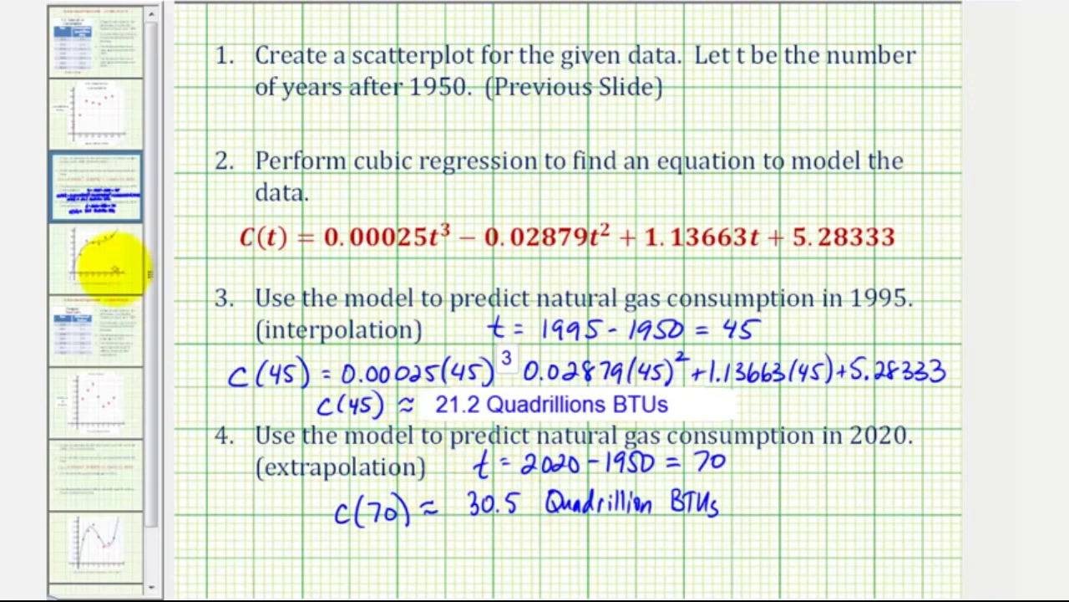
Go to the slide showing the fitted cubic curve with R² ≈ 0.937.
click(79, 261)
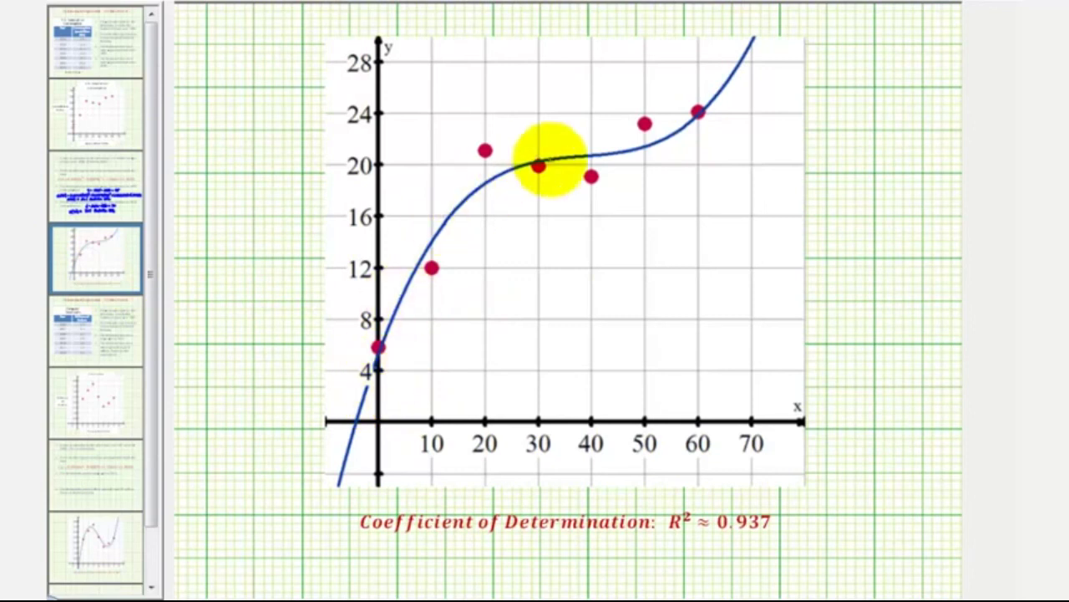